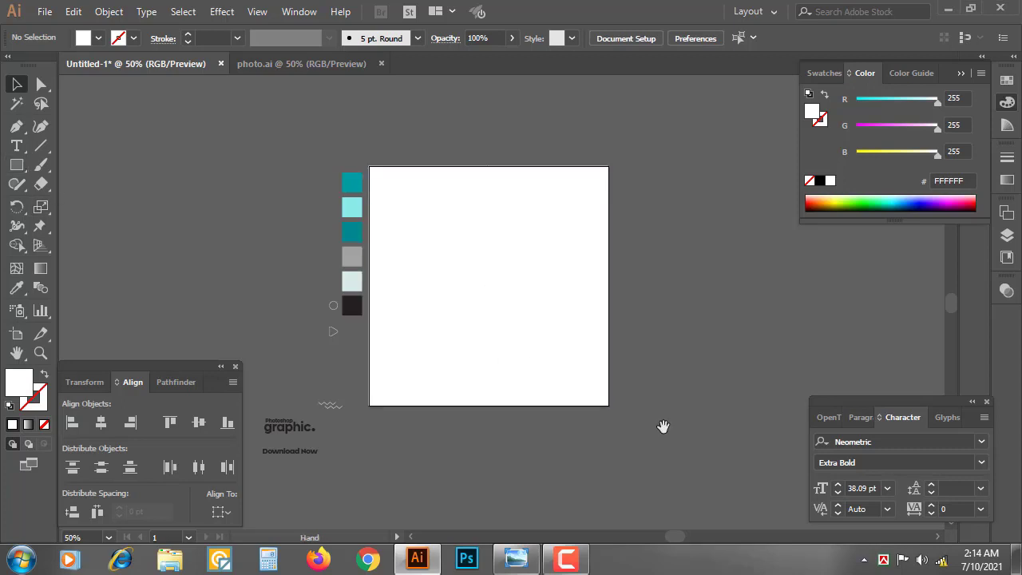
Draw a large circle over the artboard's lower-left part and fill it with the first teal swatch color (009DA2)
drag(589, 467, 641, 428)
drag(20, 165, 75, 204)
drag(448, 298, 530, 415)
click(17, 288)
click(405, 140)
click(17, 84)
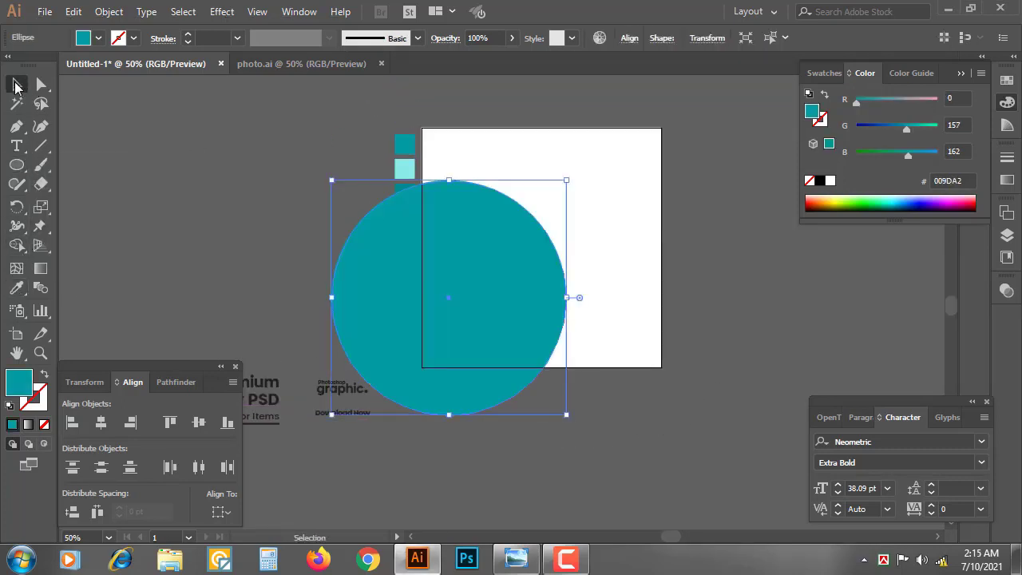
Enlarge the teal circle and position it with its centre near the artboard's lower-left corner
drag(503, 368, 520, 416)
drag(583, 463, 607, 487)
mouse_move(515, 412)
mouse_down()
mouse_move(533, 434)
mouse_move(521, 425)
mouse_up()
click(698, 457)
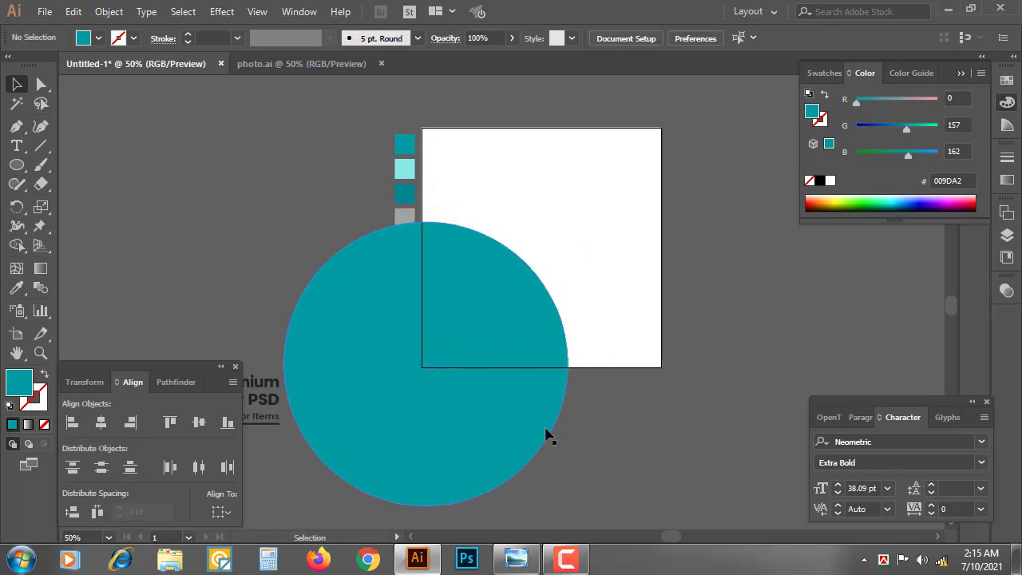
Draw a curved path with the Pen tool across the artboard's upper-right corner and bend it into an S-shaped wave
drag(736, 383, 685, 410)
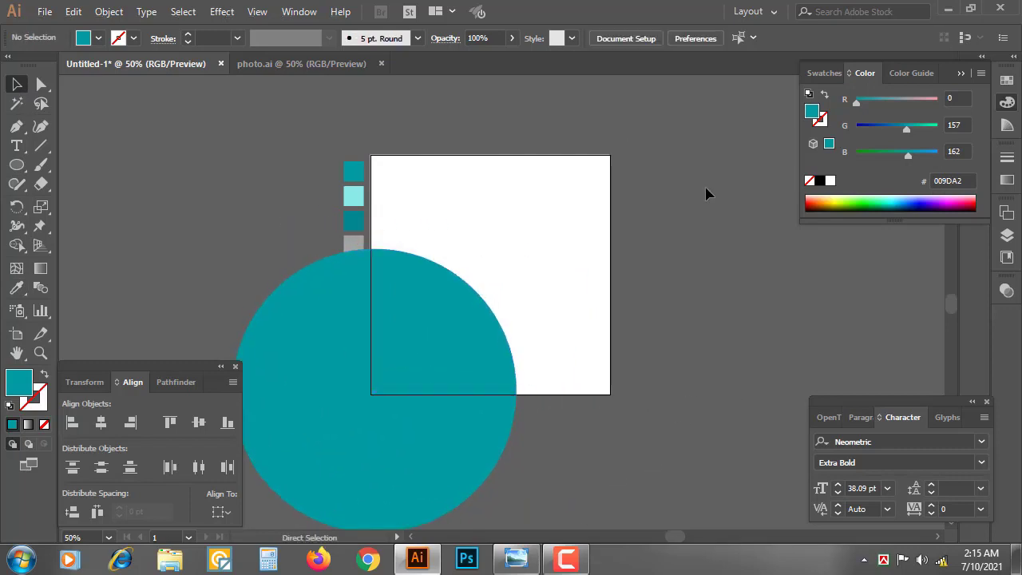
key(ctrl+equal)
drag(704, 188, 687, 242)
click(17, 126)
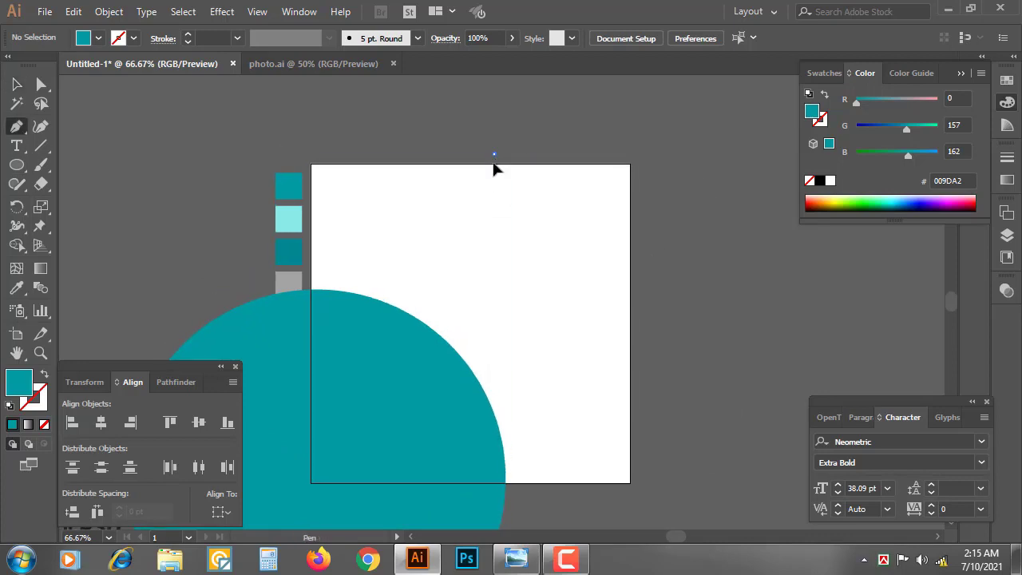
drag(494, 154, 494, 164)
drag(647, 231, 779, 228)
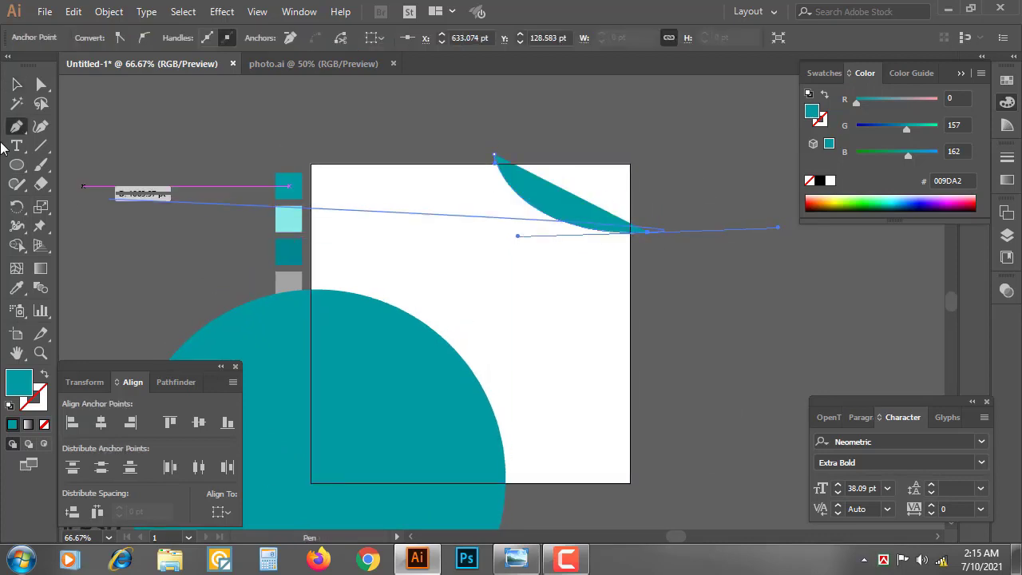
key(a)
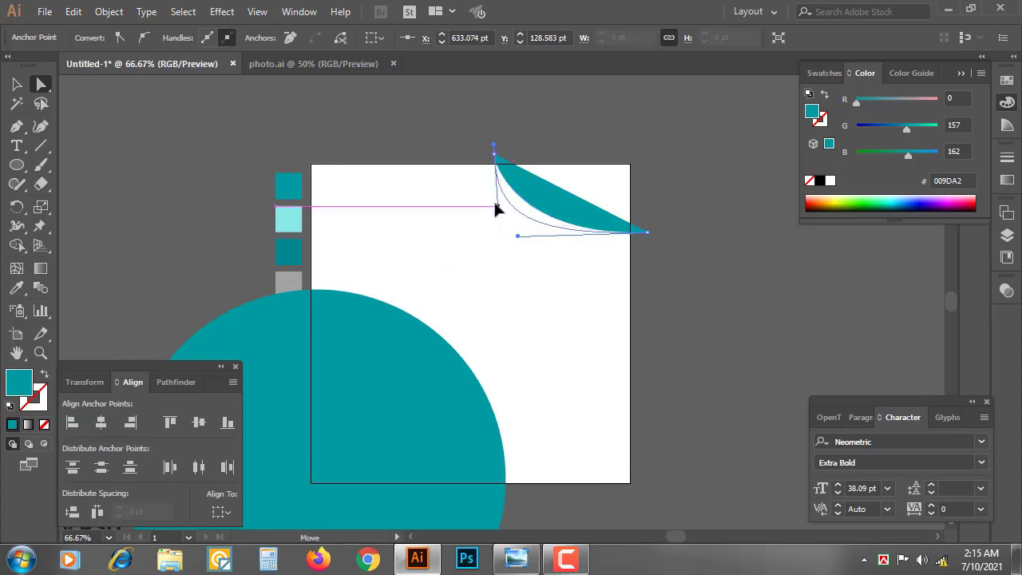
drag(494, 203, 522, 251)
Extend the wave path with straight segments outside the artboard so the shape covers its upper-right corner
key(p)
click(647, 232)
click(666, 154)
click(580, 92)
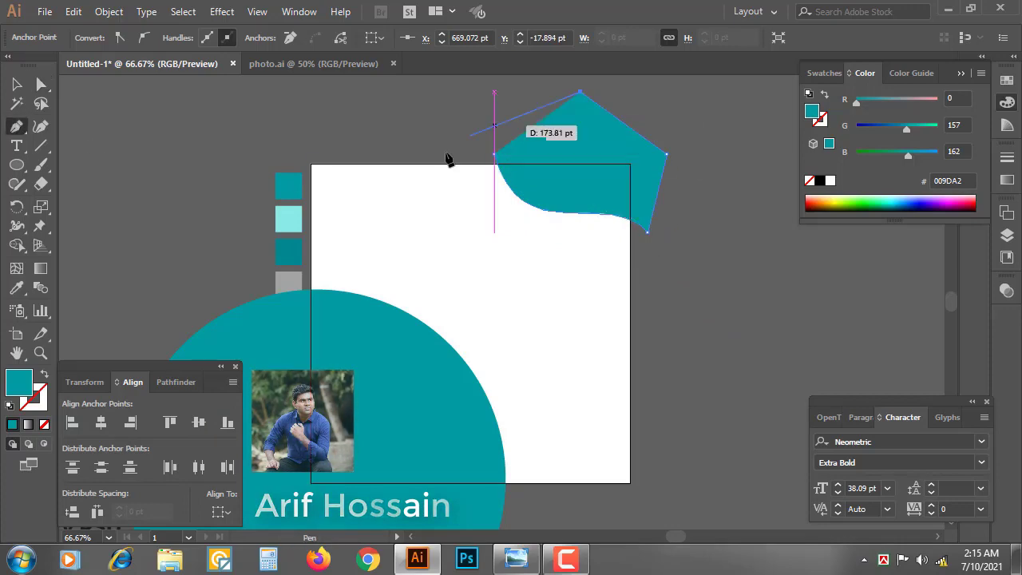
Trim the circle and the corner wave to the artboard's edges with Shape Builder
click(41, 84)
click(695, 261)
click(543, 332)
shift+click(411, 396)
shift+click(603, 152)
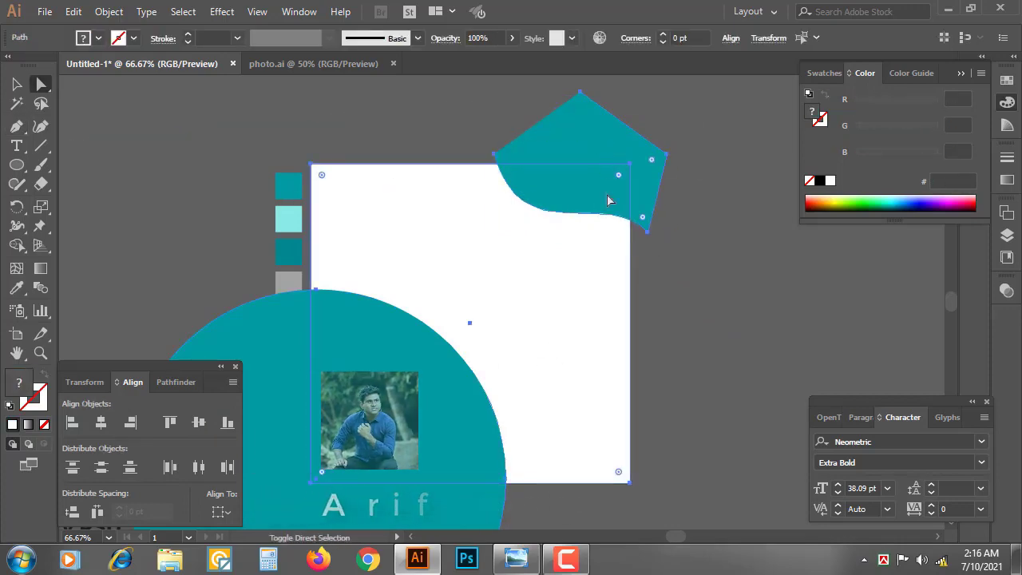
key(shift+m)
alt+click(274, 381)
alt+click(577, 130)
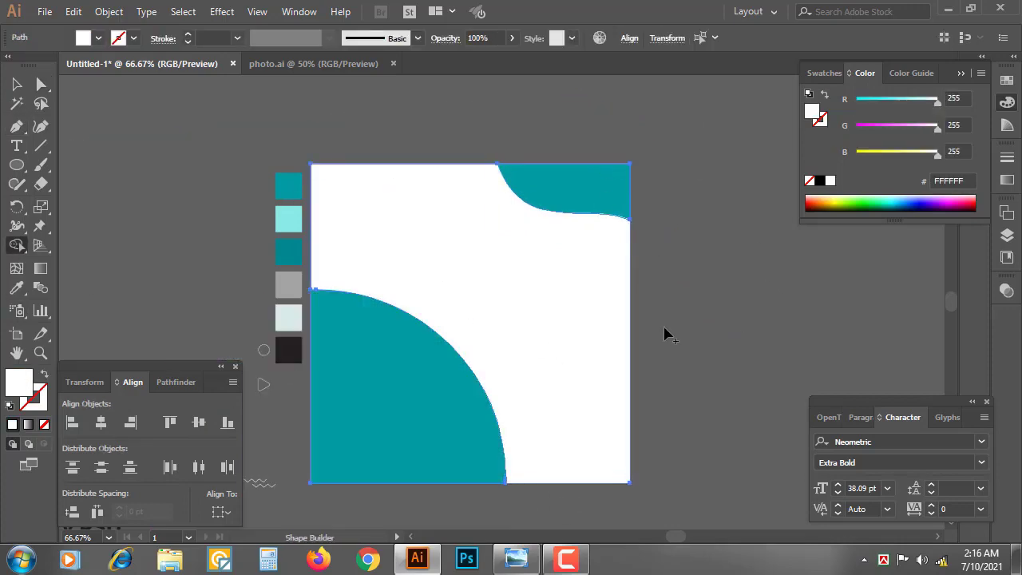
Adjust the curve handle at the left end of the upper-right wave to make its bend shallower
key(a)
click(744, 309)
click(551, 210)
drag(522, 235, 509, 231)
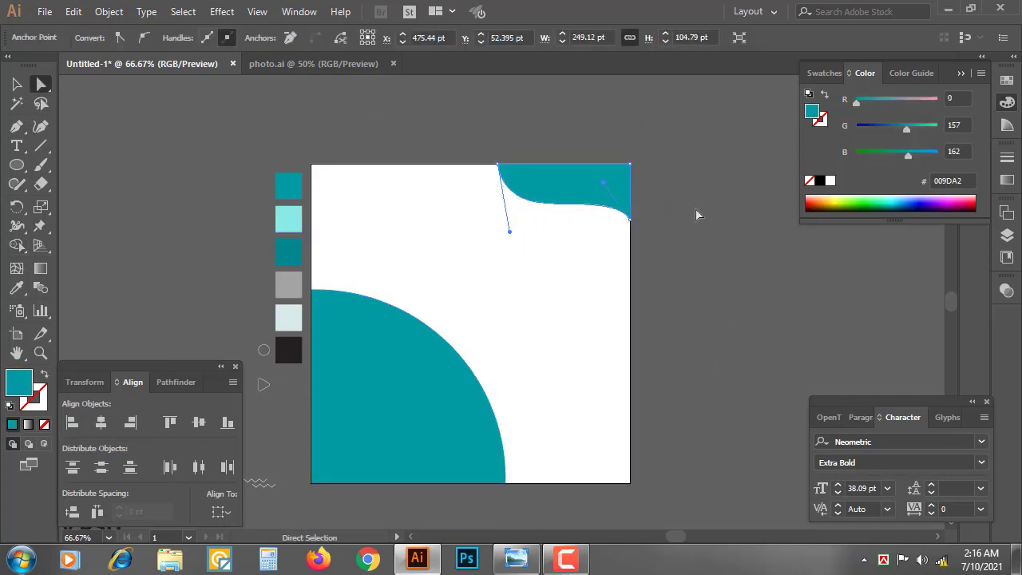
Lower the corner wave's anchor on the artboard's right edge and refine the handles at both ends of the curve
click(629, 219)
key(Down)
key(Down)
key(Down)
key(Down)
key(Down)
key(Down)
key(Down)
key(Down)
key(Down)
key(Down)
key(Down)
key(Down)
key(Down)
key(Down)
key(Down)
key(Down)
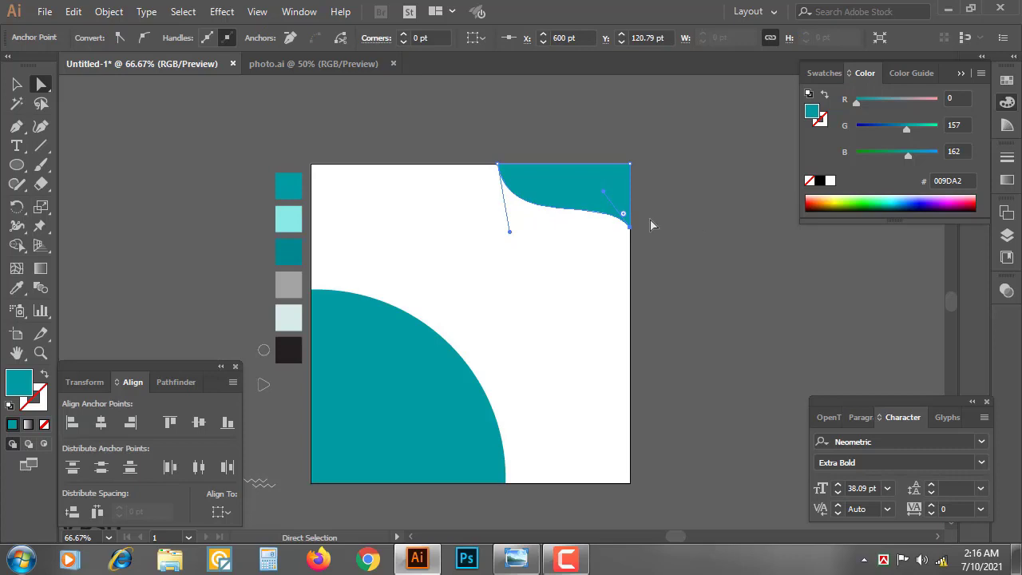
key(Down)
key(Down)
key(Down)
key(Down)
key(Down)
key(Down)
key(Down)
drag(604, 196, 597, 199)
drag(509, 231, 490, 238)
click(753, 234)
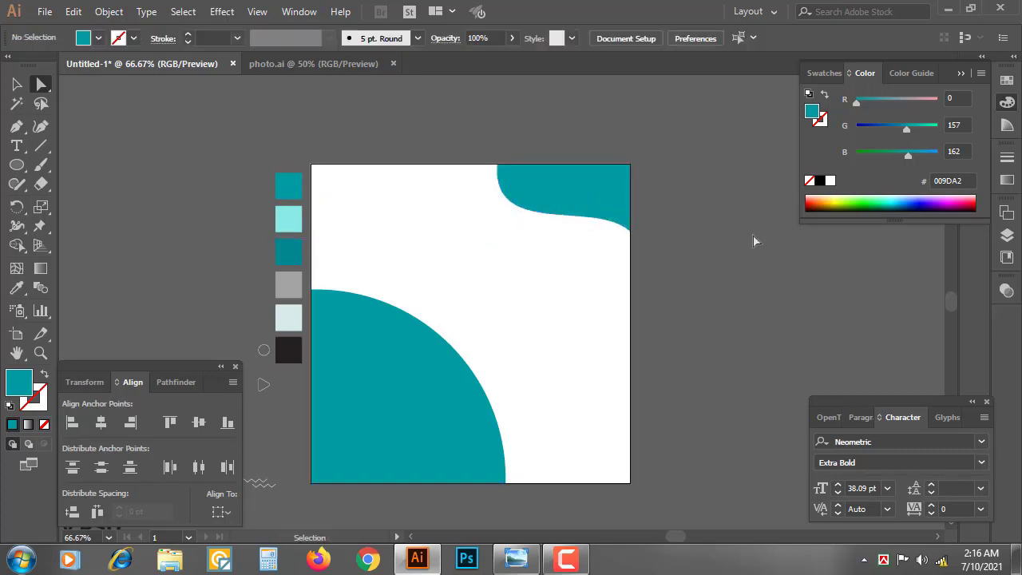
Raise the corner wave's lower anchor slightly along the artboard's right edge
key(ctrl+=)
key(ctrl+=)
key(ctrl+=)
drag(753, 235, 451, 424)
drag(585, 278, 585, 266)
click(684, 227)
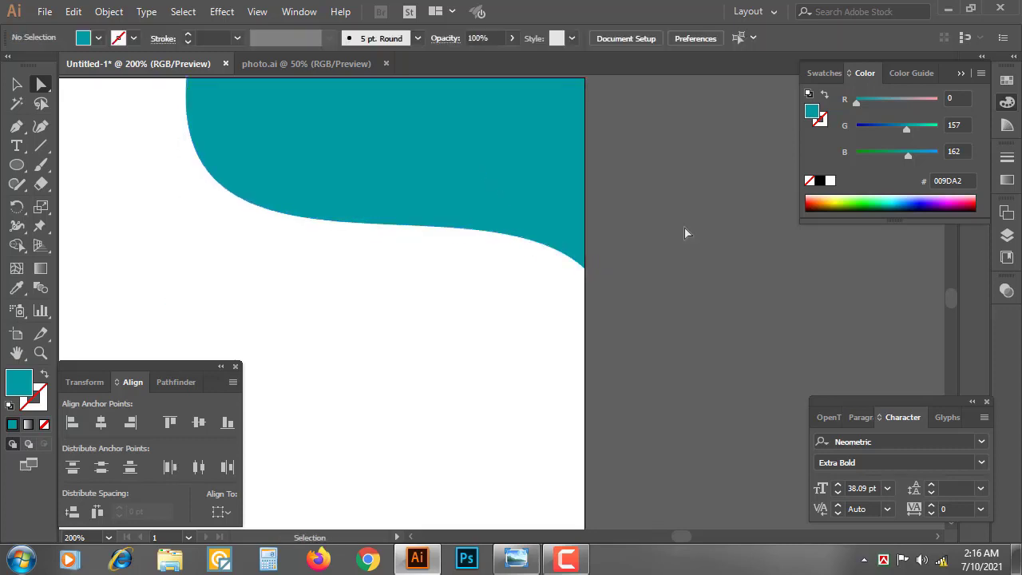
Place a copy of the quarter circle behind the original, offset it slightly right and fill it with the light aqua swatch color (8BEAE7)
key(ctrl+-)
key(ctrl+-)
key(ctrl+-)
key(ctrl+-)
drag(682, 319, 737, 192)
click(409, 286)
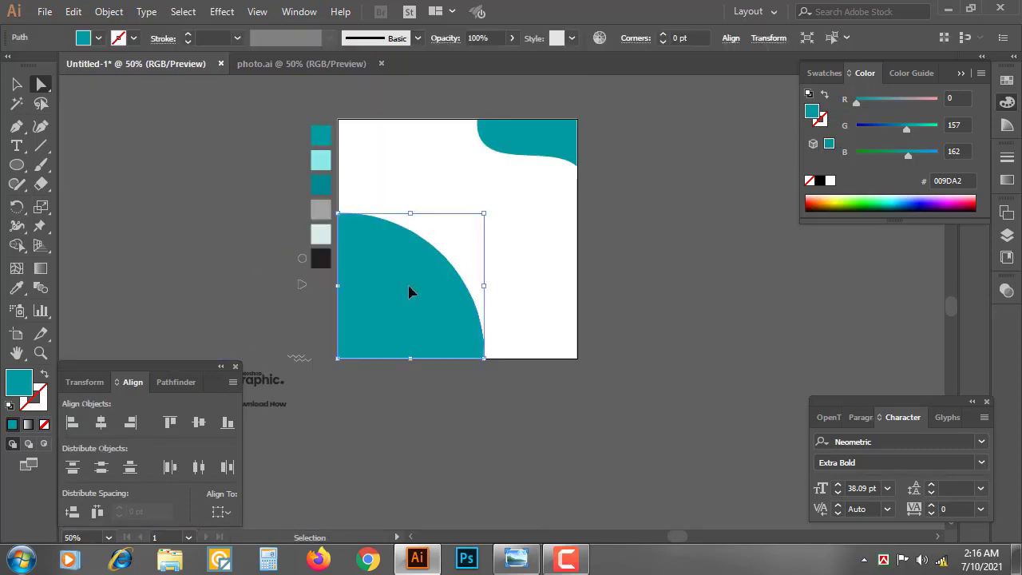
key(Right)
key(Right)
key(Right)
key(Right)
key(Right)
key(Right)
key(Right)
key(Right)
key(Right)
key(Right)
key(Right)
key(Right)
key(Right)
key(Right)
click(17, 287)
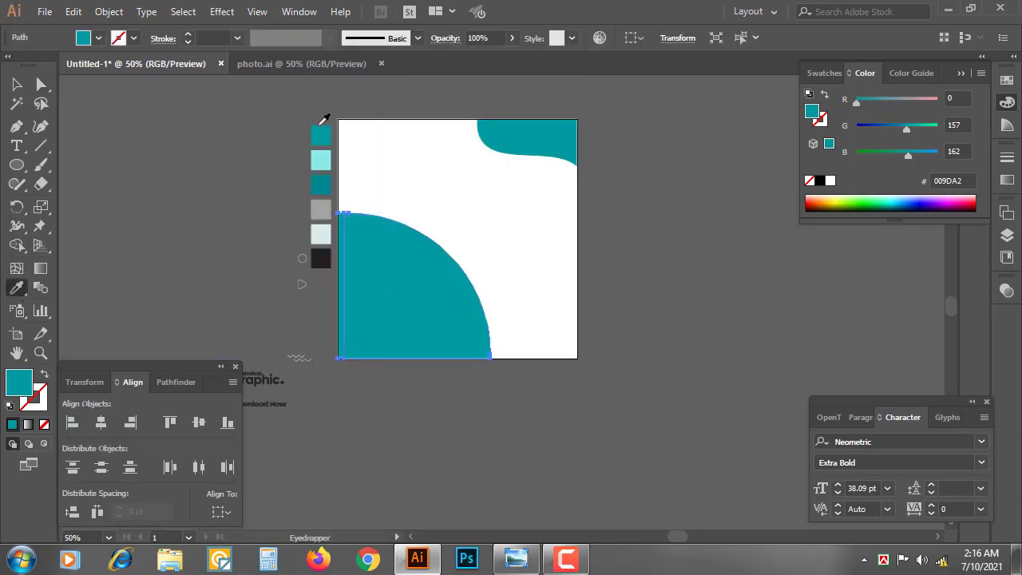
click(321, 163)
click(16, 85)
Stretch the left side of the light aqua quarter-circle copy back to the artboard's left edge
key(ctrl+=)
key(ctrl+=)
drag(490, 384, 519, 389)
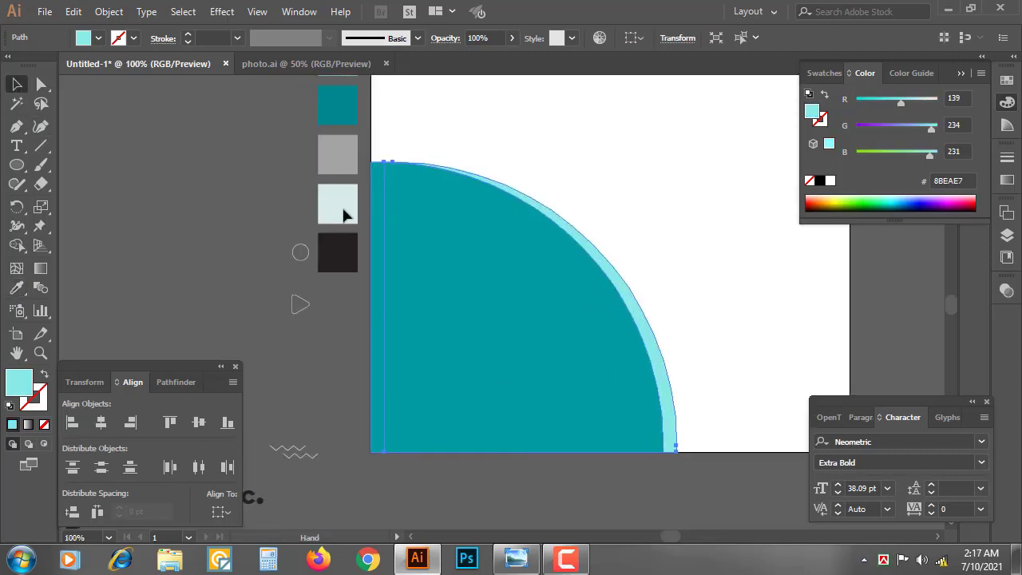
key(a)
click(383, 161)
shift+click(384, 452)
drag(384, 370, 369, 370)
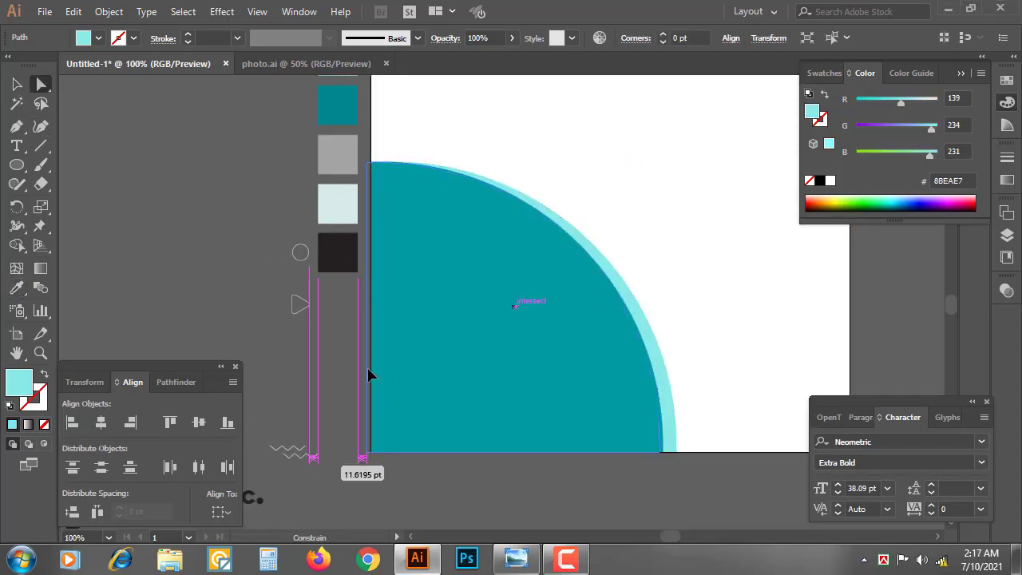
click(729, 493)
drag(729, 494, 630, 506)
Place a copy of the upper-right wave behind the original, offset it slightly left and fill it with the light aqua swatch color (8BEAE7)
key(ctrl+-)
key(ctrl+-)
key(ctrl+-)
key(ctrl+-)
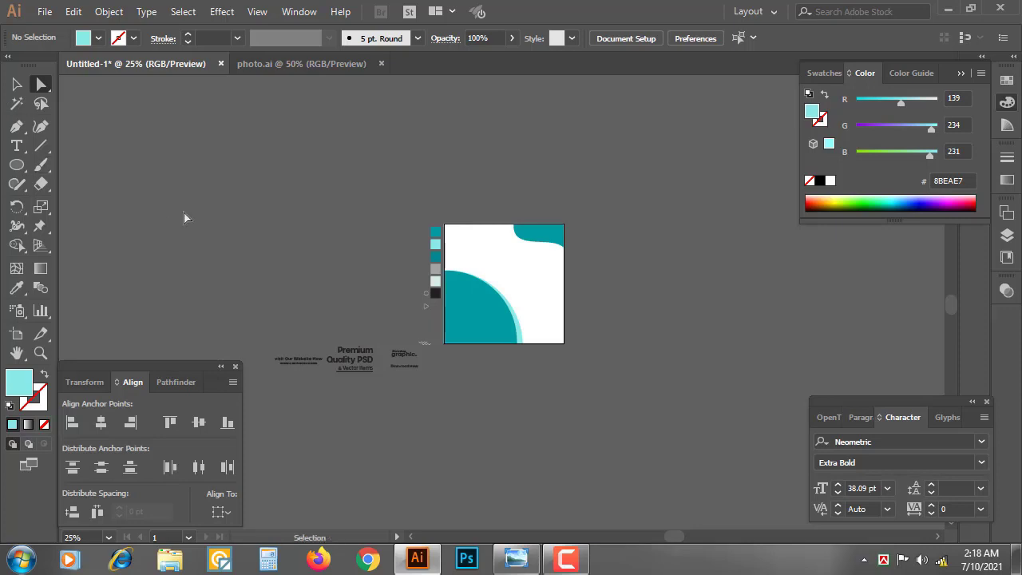
key(ctrl+=)
key(ctrl+=)
key(ctrl+=)
drag(573, 182, 544, 296)
click(565, 231)
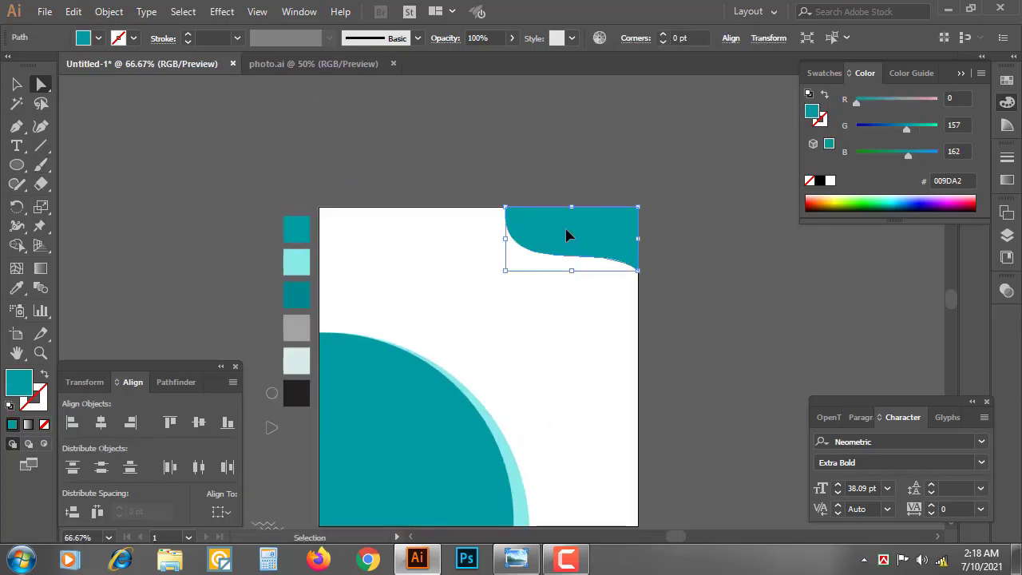
key(Left)
key(Left)
key(Left)
key(Left)
key(Left)
key(Left)
click(16, 288)
click(296, 263)
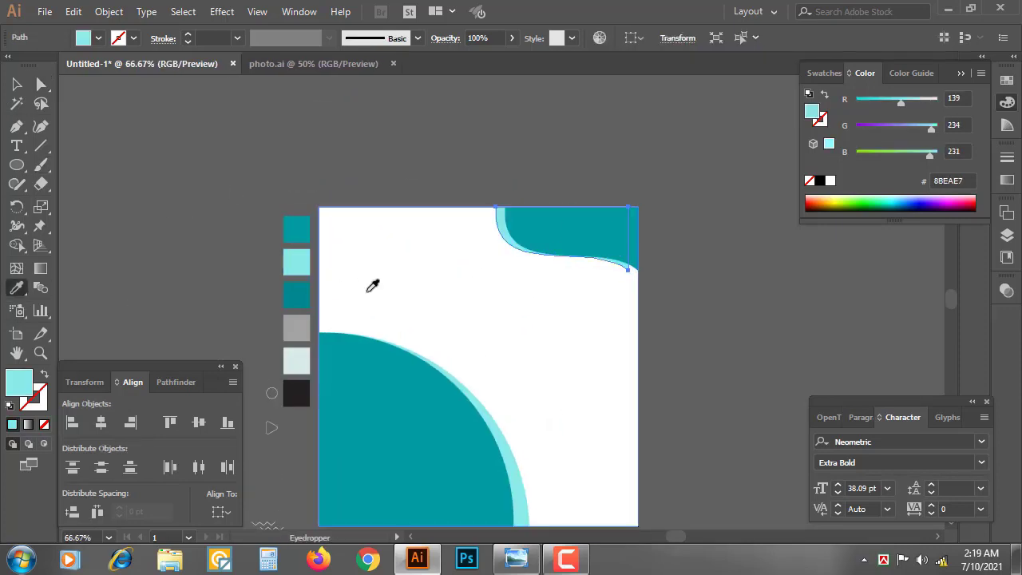
Stretch the right side of the light aqua wave copy to the artboard's right edge
key(a)
click(628, 207)
shift+click(629, 272)
drag(630, 240, 639, 240)
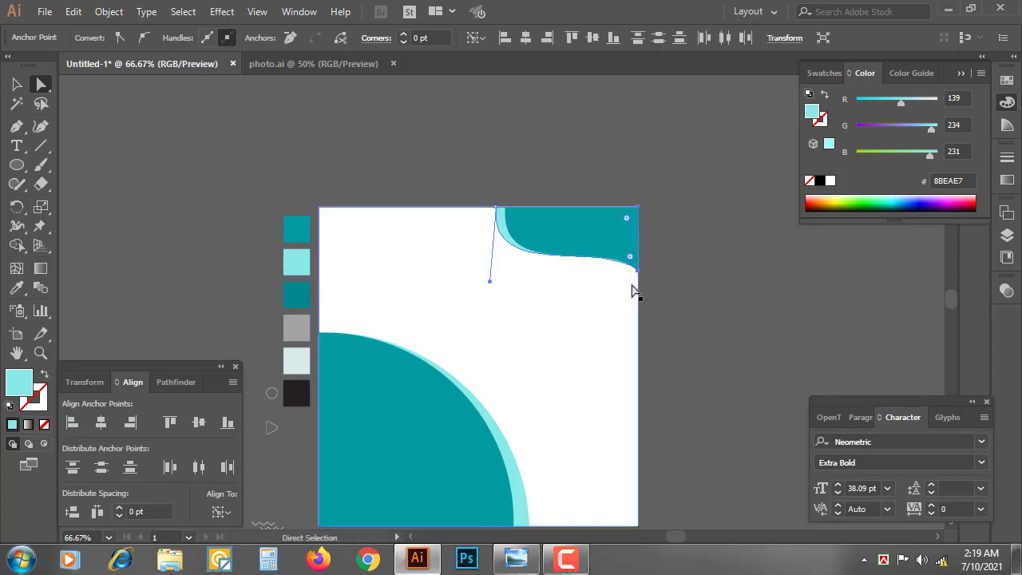
Lower the light aqua wave's bottom anchor along the artboard's right edge to Y 144.5 pt
click(638, 271)
key(Down)
key(Down)
key(Down)
key(Down)
key(Down)
key(Down)
key(Down)
key(Down)
key(Down)
key(Down)
key(Down)
key(Down)
key(Down)
key(Down)
key(Down)
key(Down)
key(Down)
key(Down)
key(Down)
key(Down)
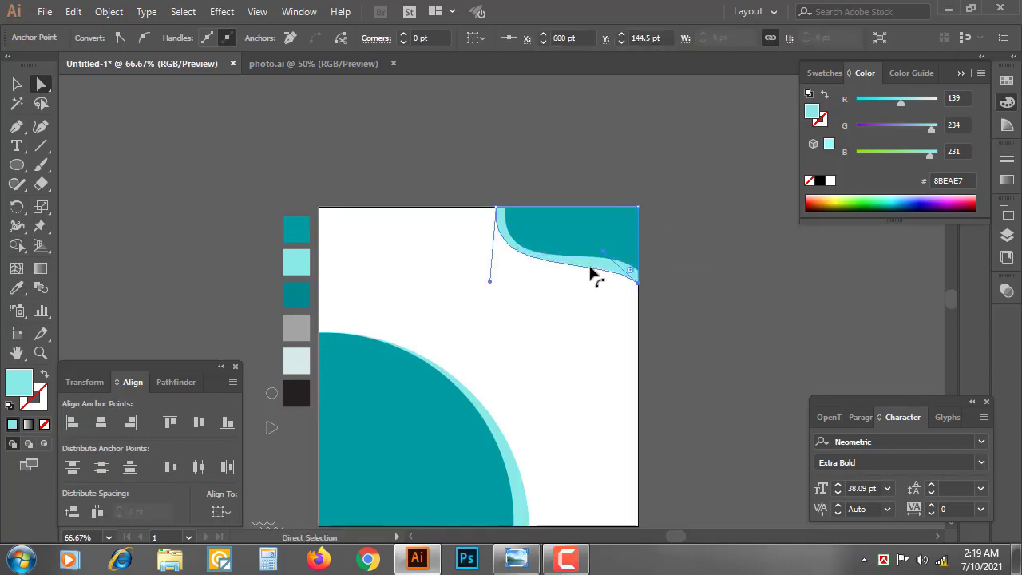
Try reshaping the lower curve of the light aqua wave with the direction handles at both ends
key(ctrl+=)
key(ctrl+=)
key(ctrl+=)
drag(404, 271, 559, 275)
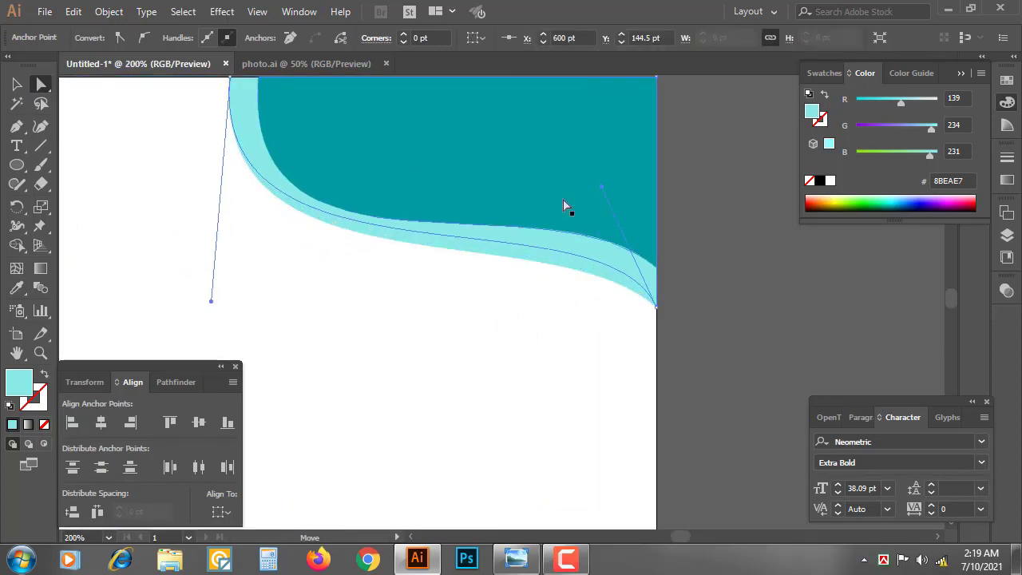
drag(222, 360, 222, 359)
drag(602, 186, 398, 121)
drag(263, 279, 371, 213)
drag(328, 292, 451, 301)
drag(583, 338, 624, 517)
drag(488, 472, 444, 453)
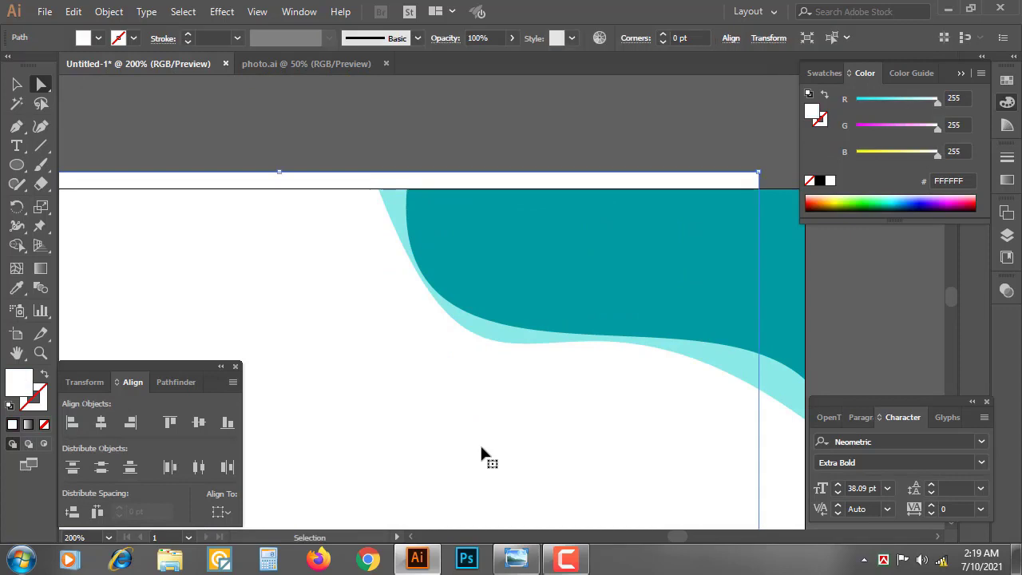
key(ctrl+z)
Reposition both curve handles of the light aqua wave so its edge follows the teal wave as a thin band
click(496, 344)
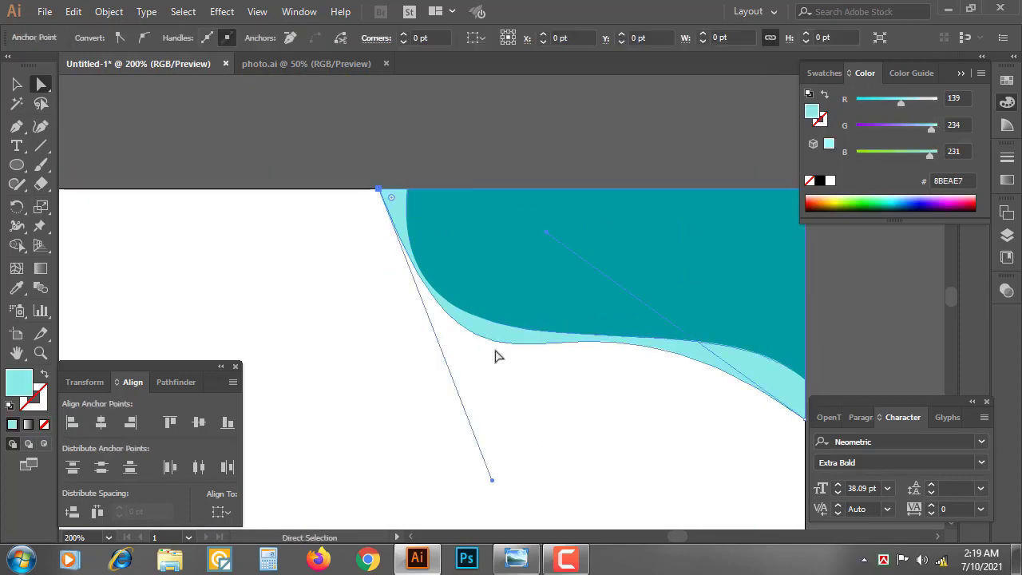
drag(490, 479, 410, 440)
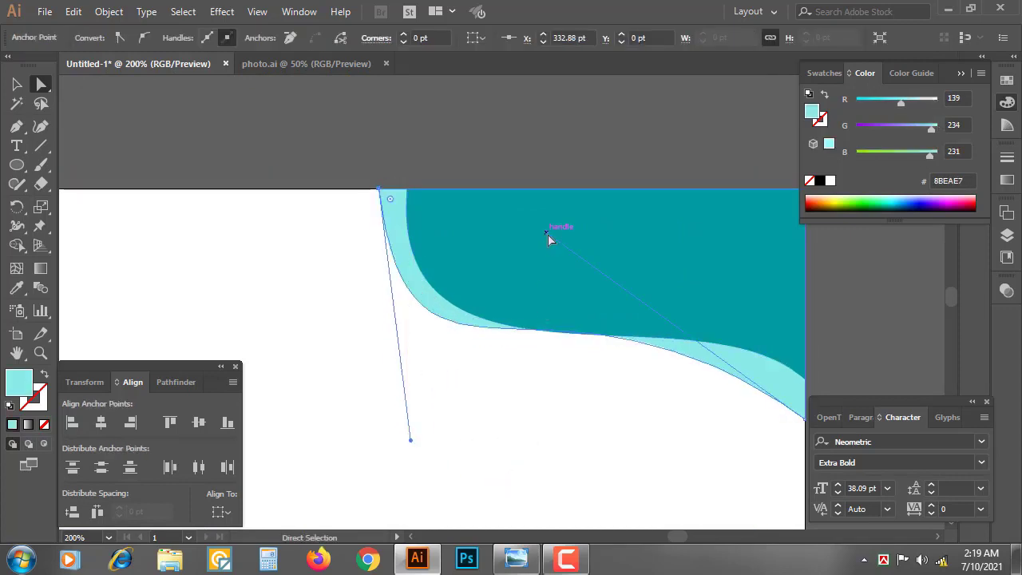
drag(548, 234, 715, 249)
click(428, 163)
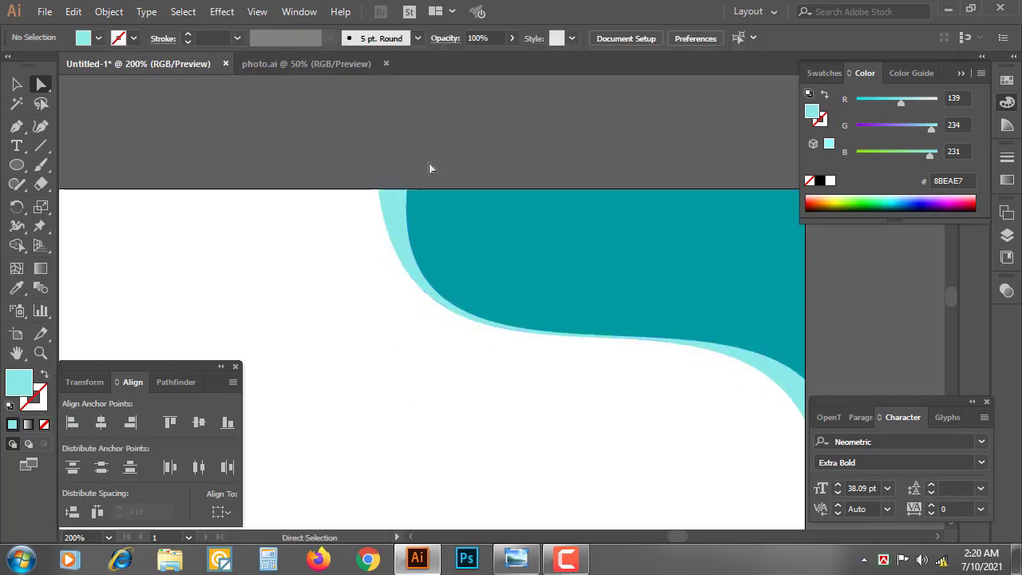
Move the light aqua wave's left anchor along the artboard's top edge to X 322.88 pt
key(ctrl+minus)
key(ctrl+minus)
key(ctrl+minus)
key(ctrl+minus)
click(478, 276)
key(ctrl+plus)
key(ctrl+plus)
key(ctrl+plus)
key(ctrl+plus)
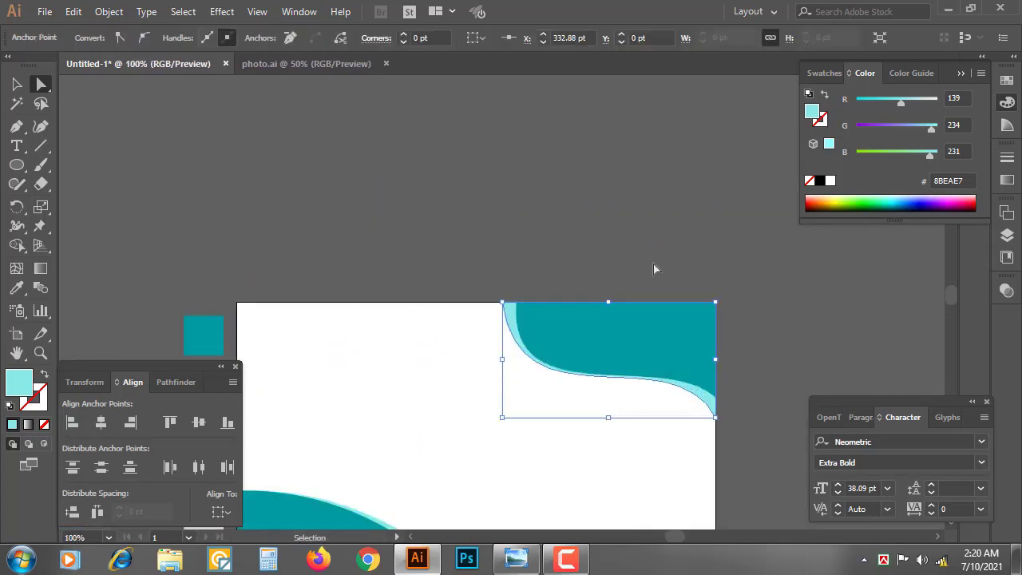
key(Left)
key(Left)
key(Left)
key(Left)
key(Left)
key(Left)
key(Left)
key(Left)
key(Left)
key(Left)
drag(653, 263, 198, 97)
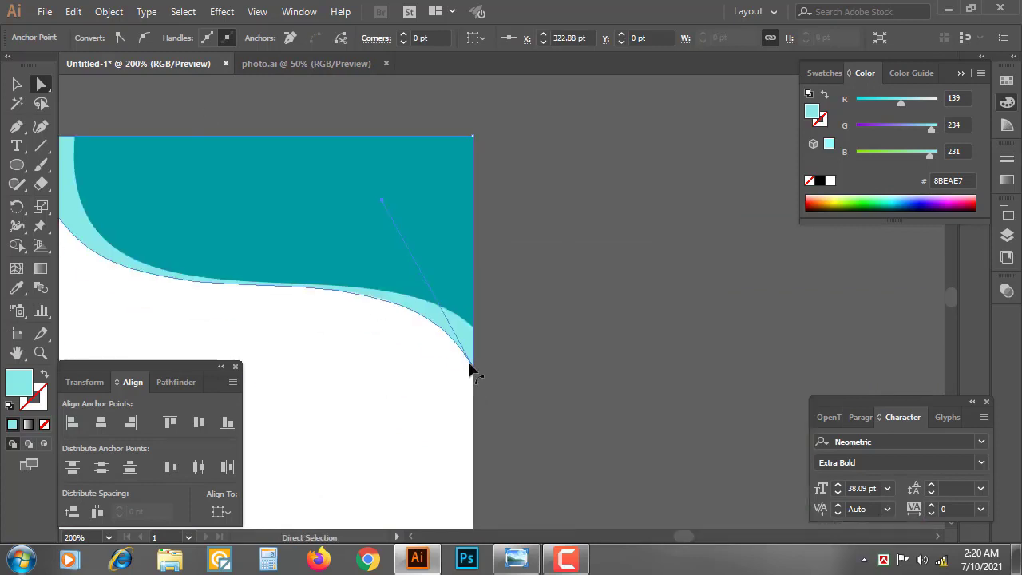
Lower the light aqua wave's bottom anchor slightly along the artboard's right edge and adjust its curve handle
click(472, 367)
key(Down)
key(Down)
key(Down)
key(Down)
key(Down)
key(Down)
key(Down)
key(Down)
drag(381, 211, 379, 195)
click(581, 279)
key(ctrl+minus)
key(ctrl+minus)
key(ctrl+minus)
key(ctrl+minus)
key(ctrl+minus)
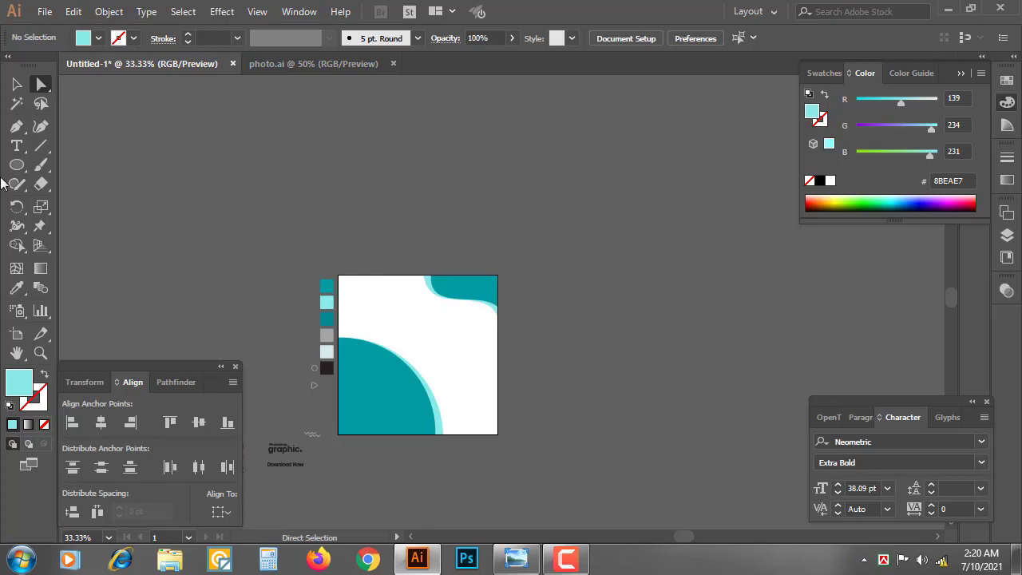
Draw a light aqua triangle with the Polygon tool over the artboard's right half and round its corners
drag(636, 353, 617, 311)
click(17, 166)
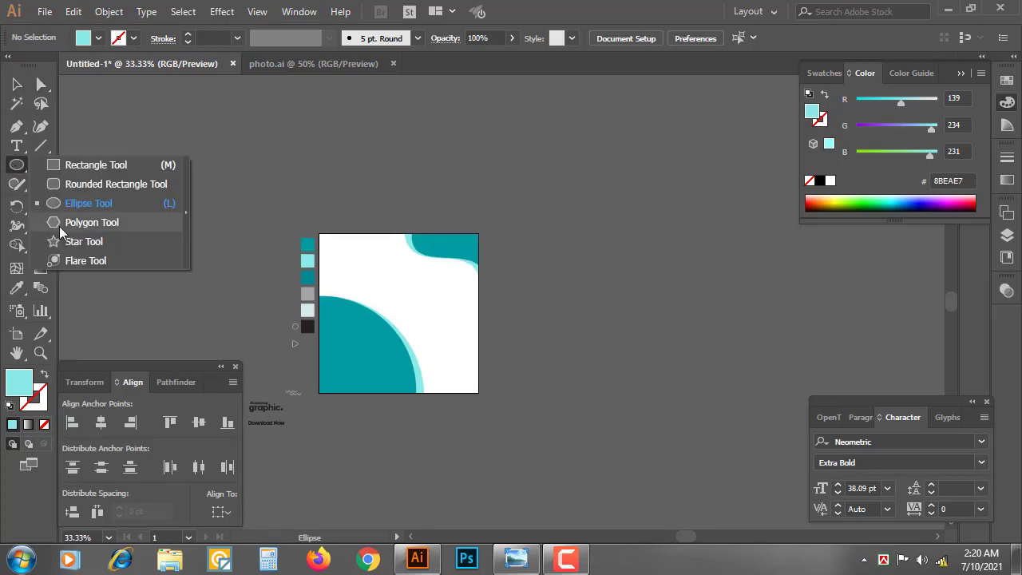
click(59, 226)
drag(451, 311, 486, 345)
key(Down)
key(Down)
key(Down)
click(40, 84)
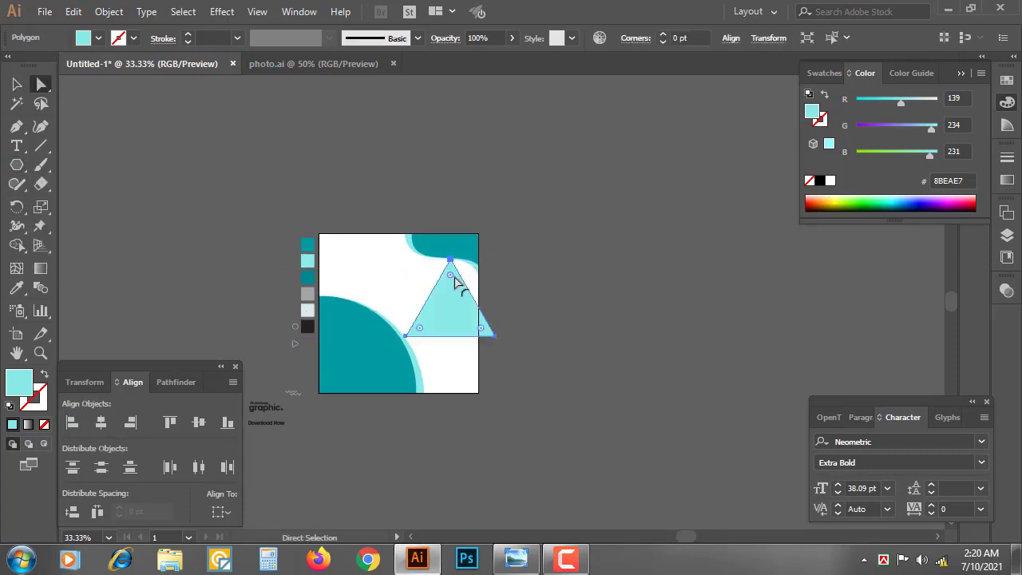
drag(451, 274, 451, 277)
Rotate the rounded triangle 90° so it points right and unite it into a plain path
click(16, 84)
drag(501, 254, 521, 347)
click(171, 383)
click(72, 422)
Reflect a copy of the rounded triangle so it points left, and shift the copy left over the original
key(o)
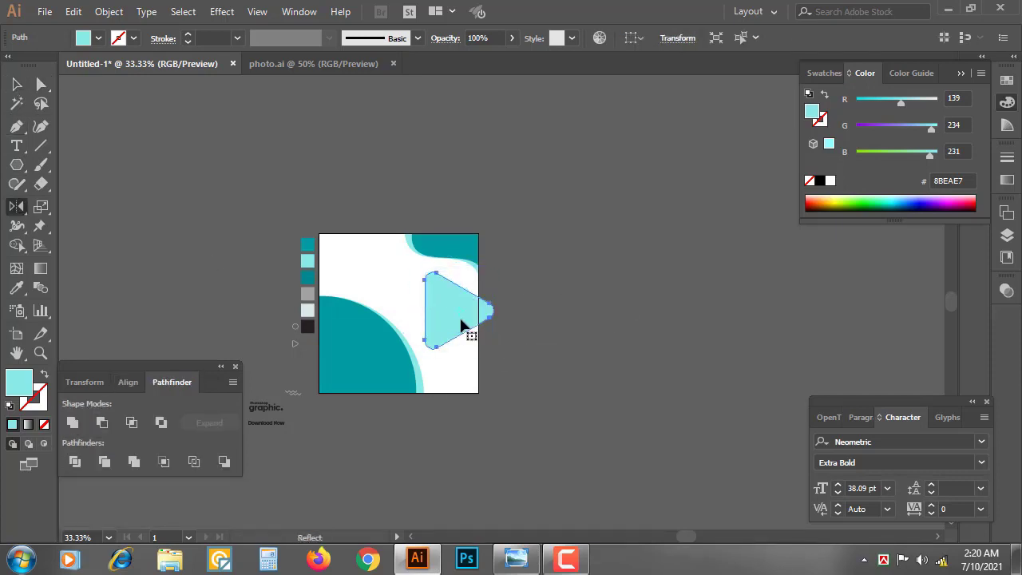
key(Return)
click(413, 384)
key(shift+Left)
key(shift+Left)
key(shift+Left)
key(shift+Left)
key(shift+Left)
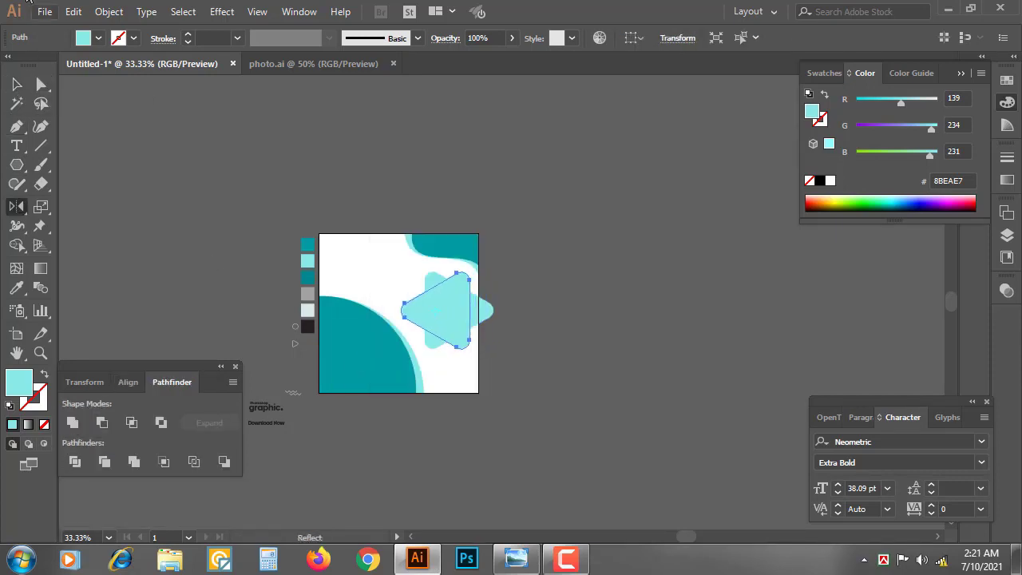
Move both overlapping triangles to the artboard's left side, enlarge them proportionally and fine-tune their position past the left edge
click(17, 84)
drag(595, 311, 369, 317)
key(ctrl+equal)
key(ctrl+equal)
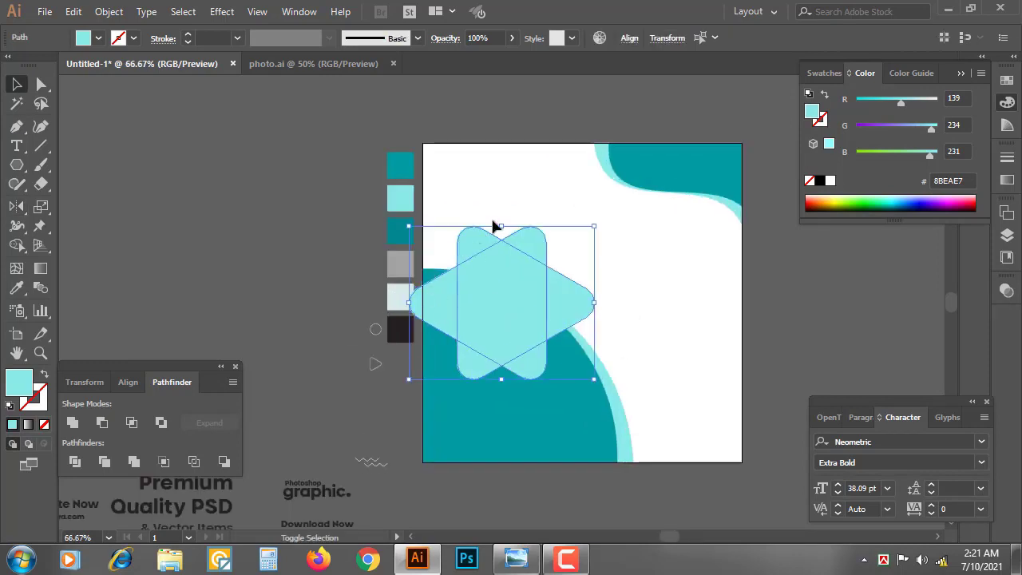
drag(501, 226, 502, 196)
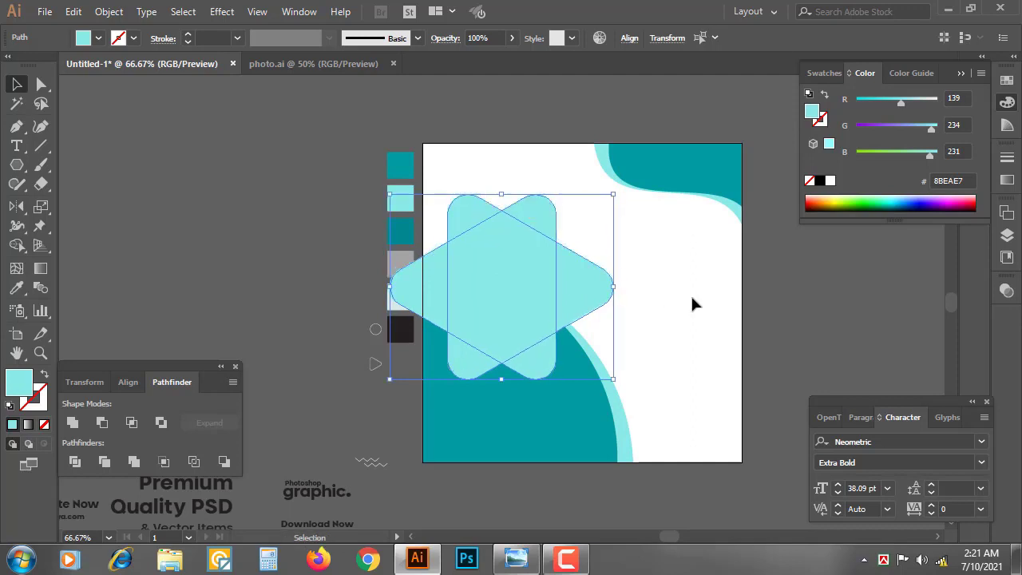
drag(657, 276, 529, 313)
key(shift+Right)
key(shift+Right)
key(shift+Right)
key(Right)
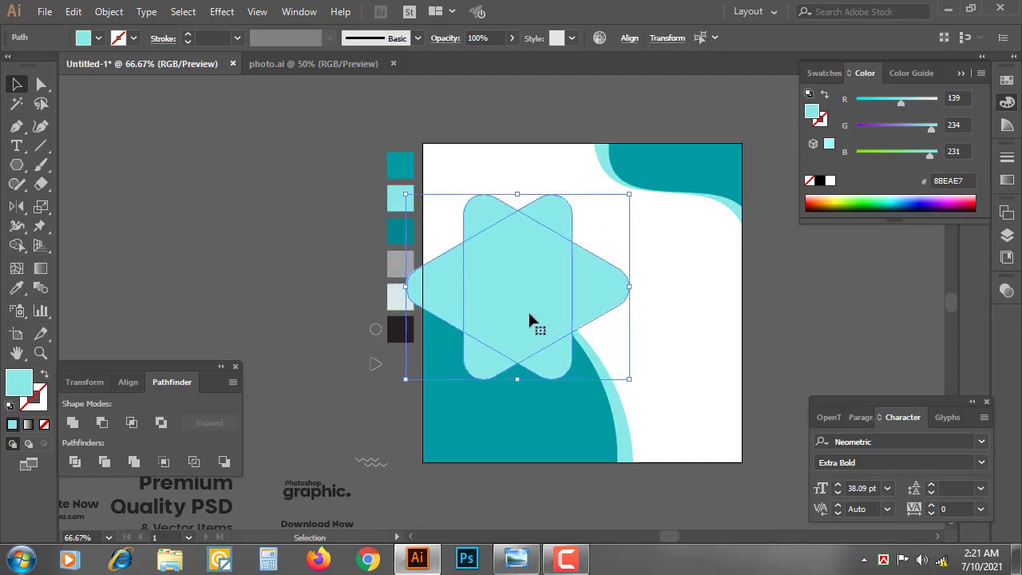
key(Left)
key(Left)
Shift the right-pointing triangle slightly left relative to the left-pointing one
click(649, 288)
click(627, 287)
key(shift+Left)
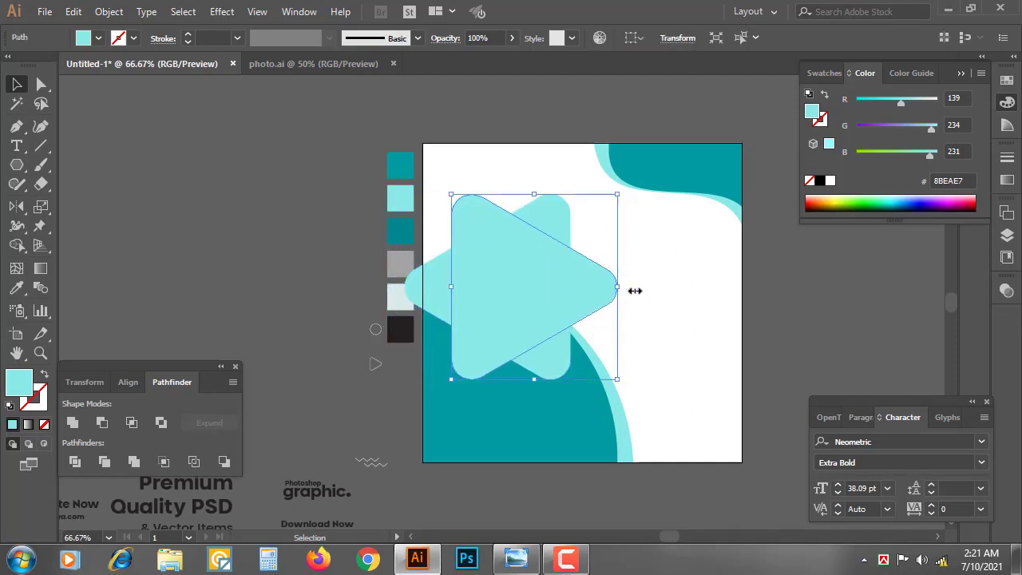
key(shift+Left)
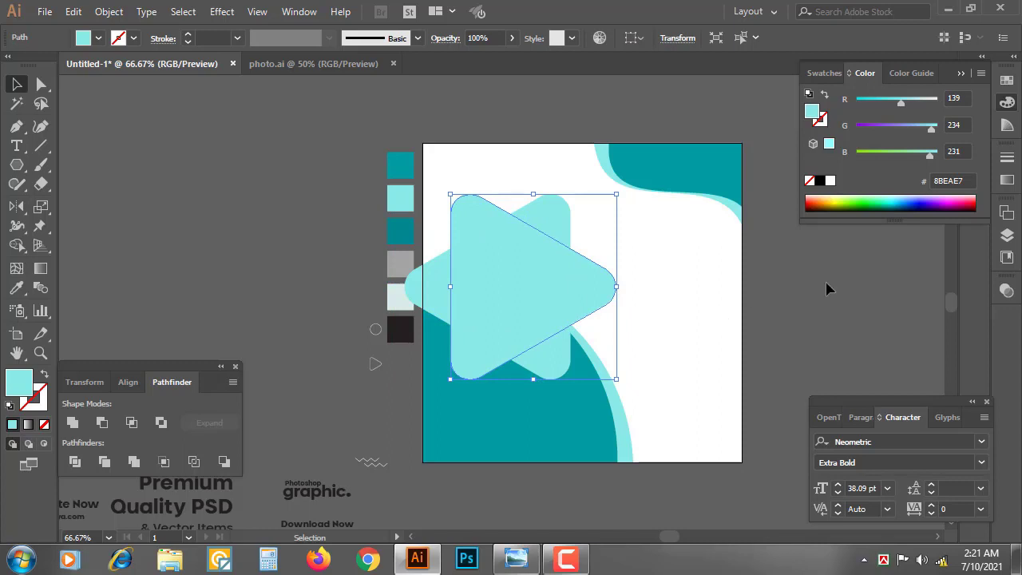
key(shift+Right)
click(682, 318)
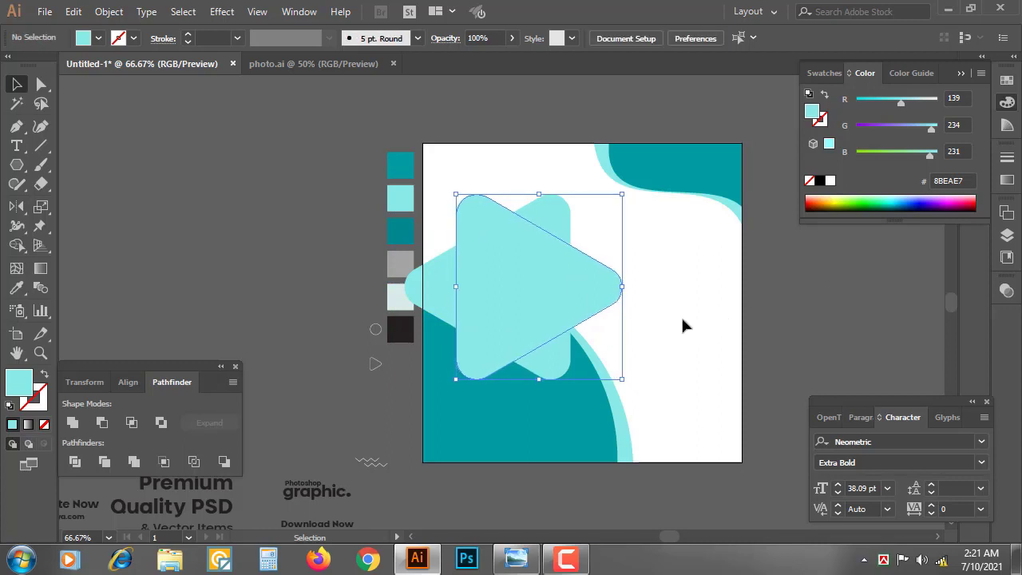
Turn the right-pointing triangle into an unfilled outline using the grey swatch color and a 2 pt stroke
click(41, 84)
click(615, 299)
click(17, 289)
click(402, 265)
click(46, 376)
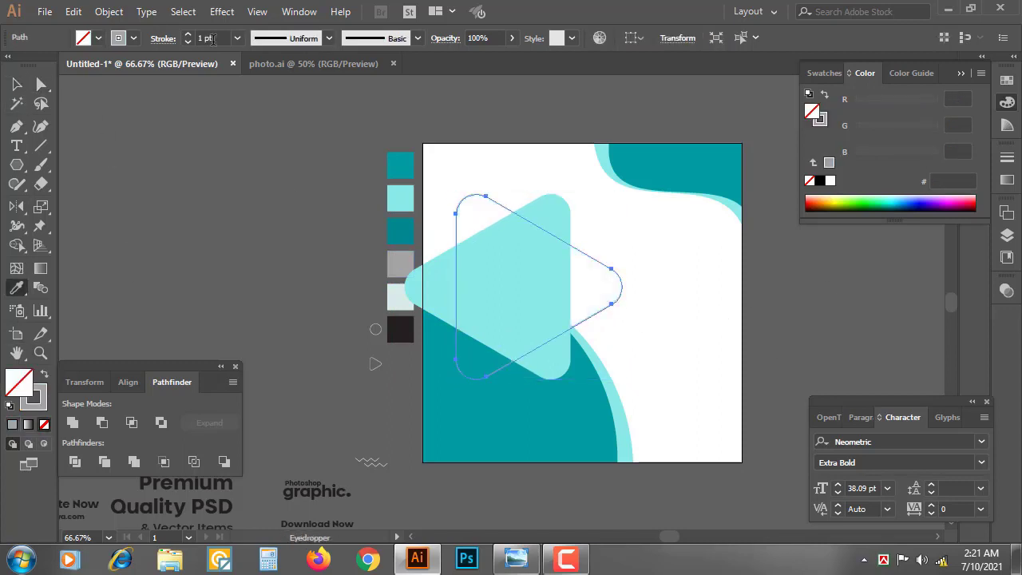
scroll(213, 39, up, 1)
click(16, 84)
click(344, 204)
Place the color photo of the woman on the beach and move it over the light aqua triangle
click(540, 288)
drag(703, 329, 627, 344)
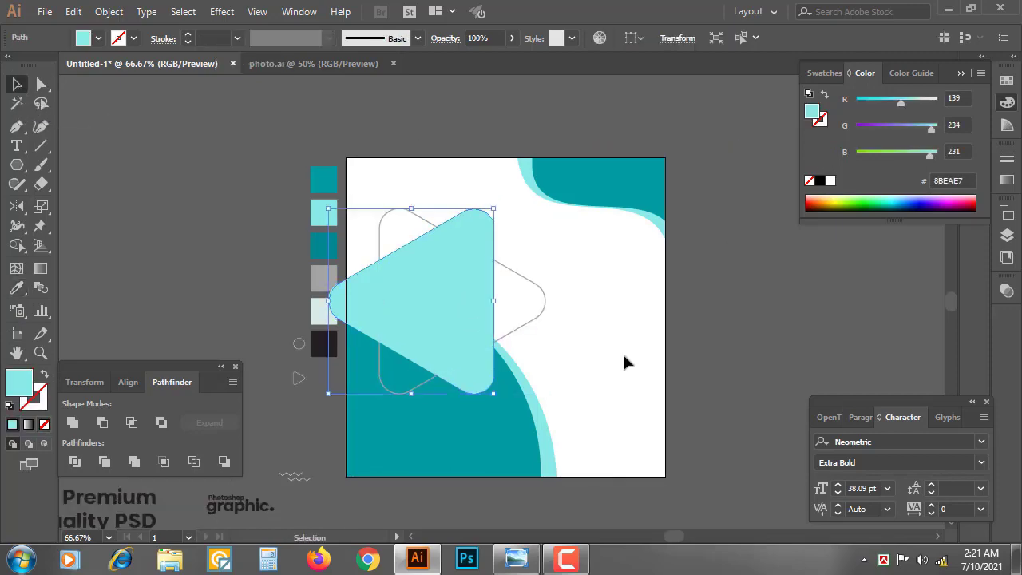
click(44, 11)
click(86, 273)
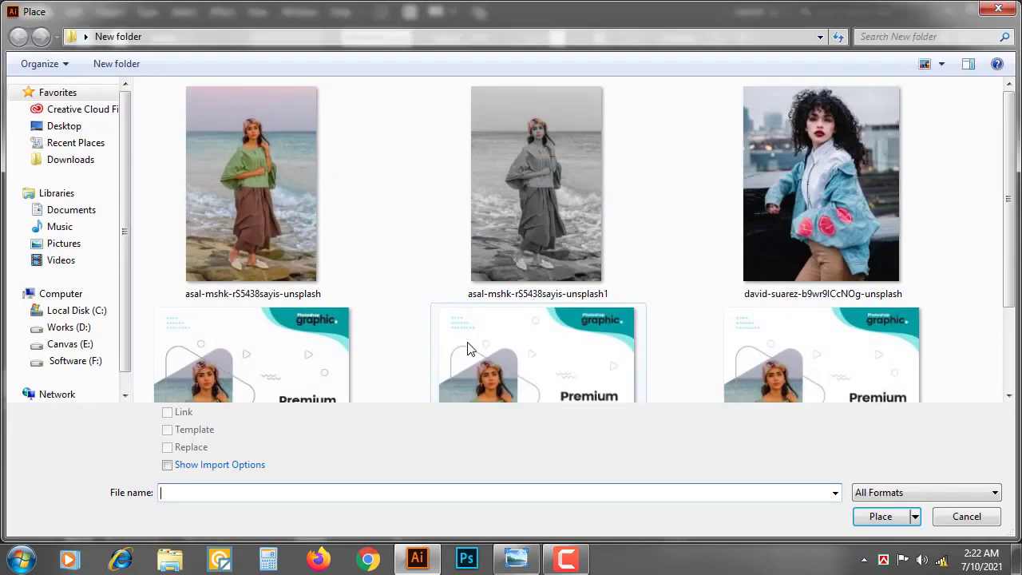
click(876, 517)
drag(201, 104, 679, 491)
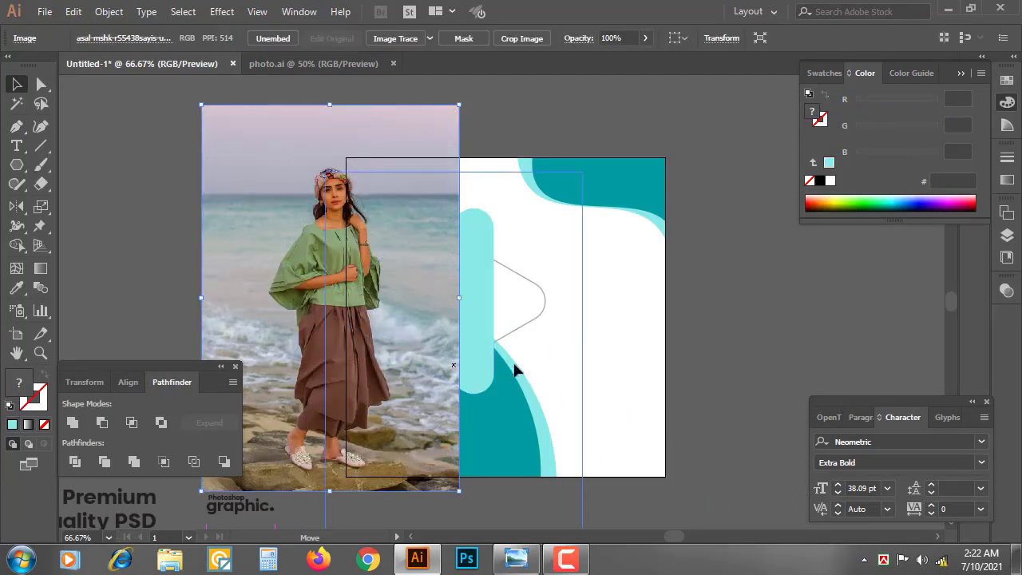
drag(514, 362, 513, 362)
Bring the light aqua triangle in front of the photo, align the woman behind it and make a clipping mask
drag(485, 321, 537, 316)
click(356, 287)
key(ctrl+shift+bracketright)
drag(616, 350, 563, 348)
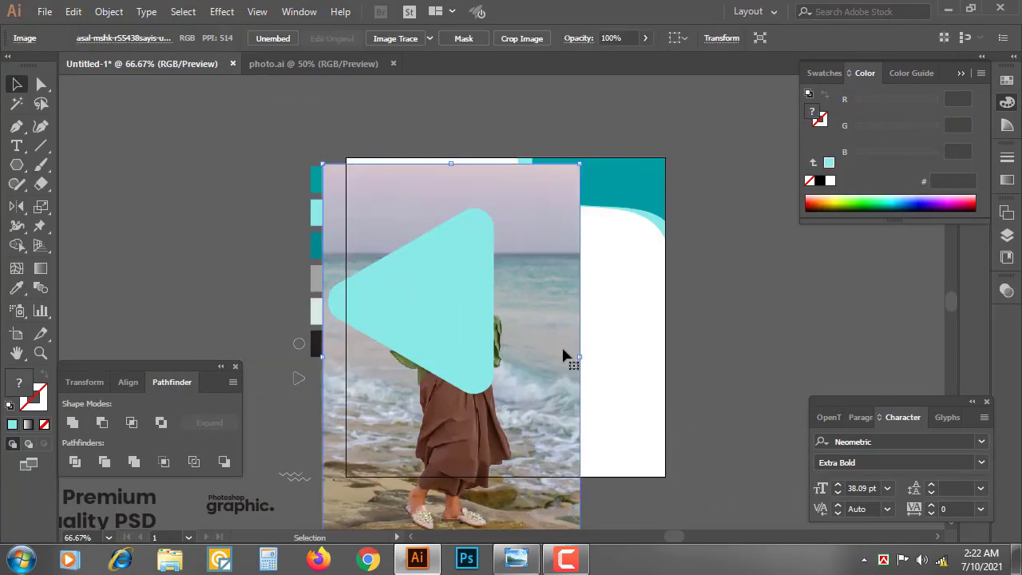
shift+click(456, 331)
key(ctrl+7)
key(a)
click(669, 292)
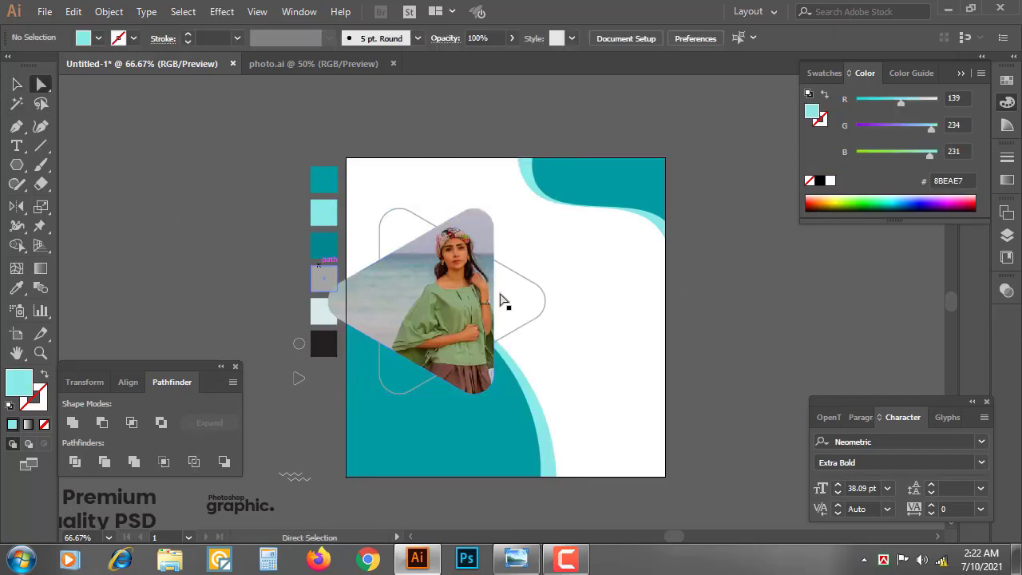
Move the photo left and down inside the triangle mask to center the woman
click(440, 290)
drag(457, 289, 439, 285)
drag(449, 292, 448, 306)
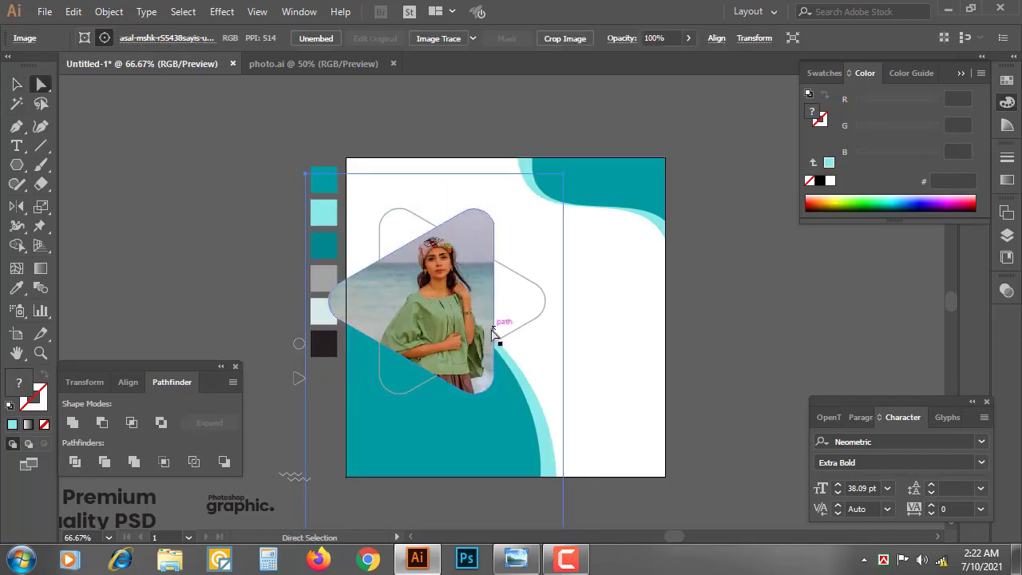
Enlarge the masked photo and reposition it so the woman's head and upper body fill the triangle
click(17, 84)
drag(597, 337, 580, 241)
drag(546, 463, 575, 506)
click(131, 206)
drag(456, 189, 459, 216)
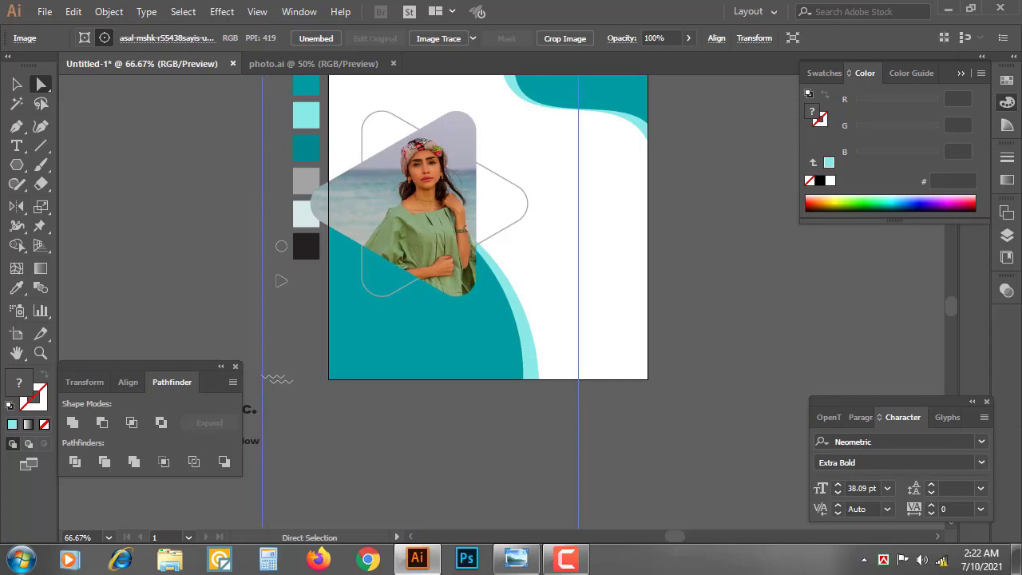
click(207, 238)
drag(580, 281, 626, 381)
click(16, 84)
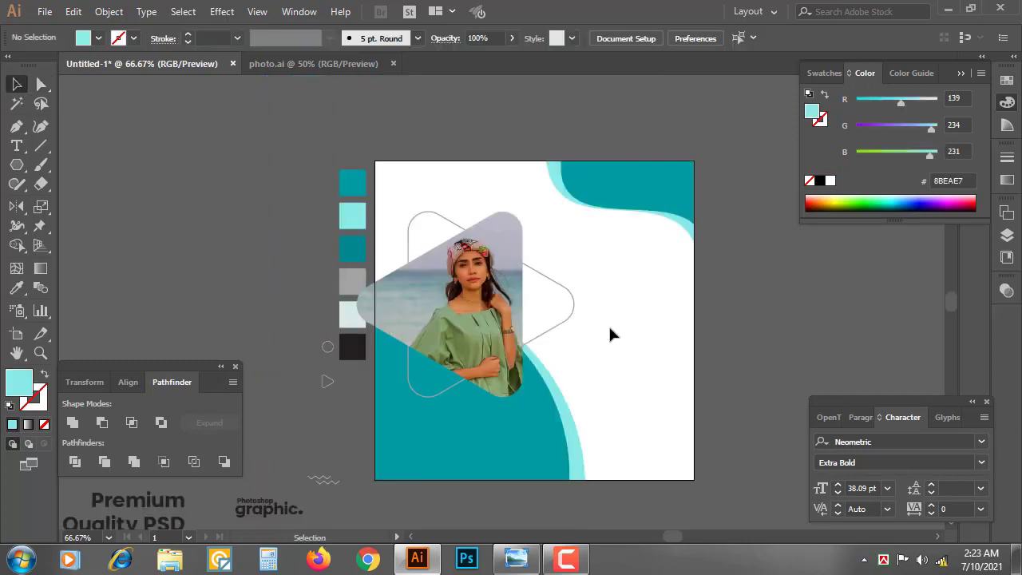
drag(609, 328, 616, 308)
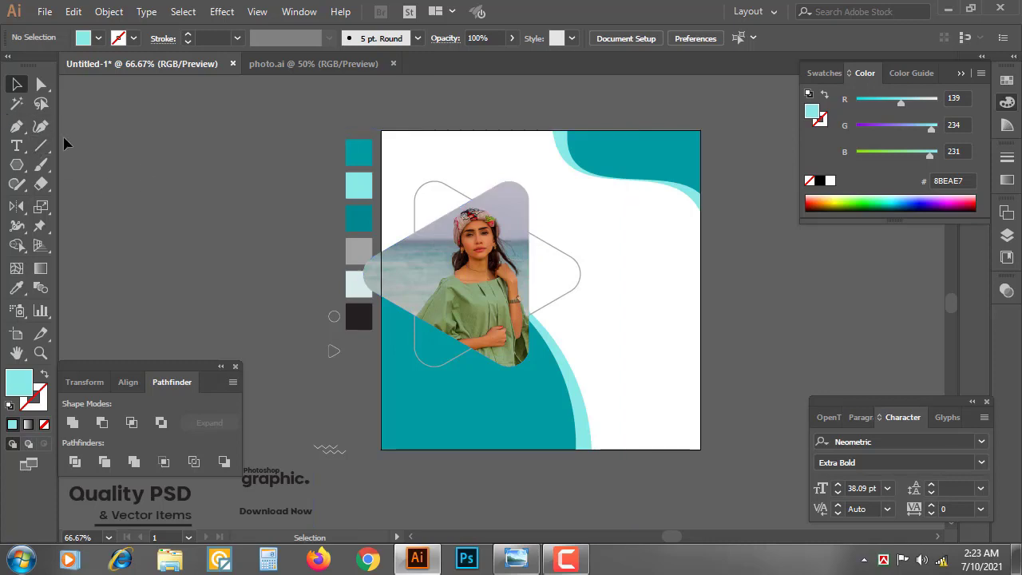
Paste a copy of the triangle behind the masked photo, offset it slightly down and left, and fill it with dark teal 00888E
key(ctrl+b)
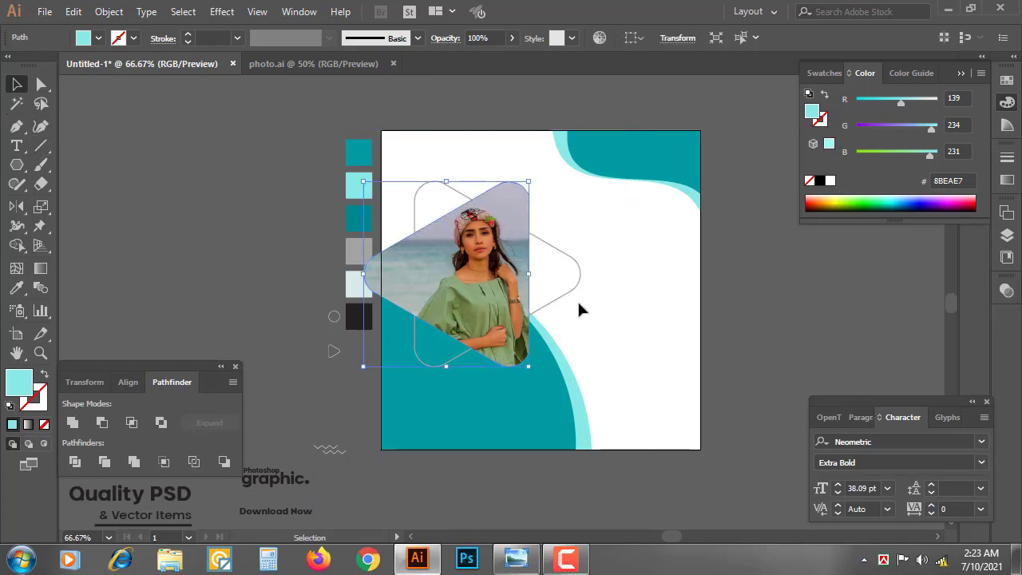
click(16, 288)
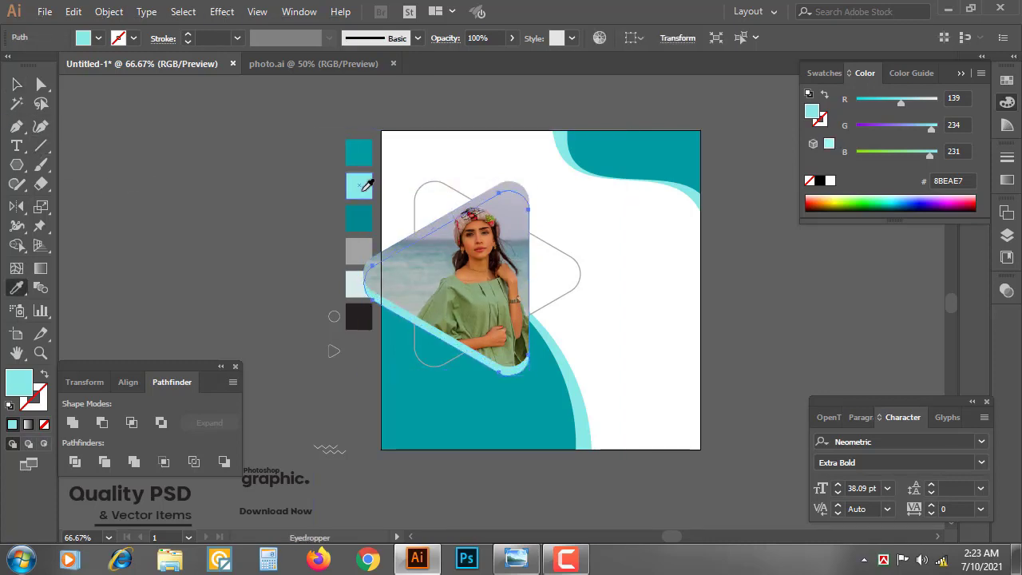
click(364, 215)
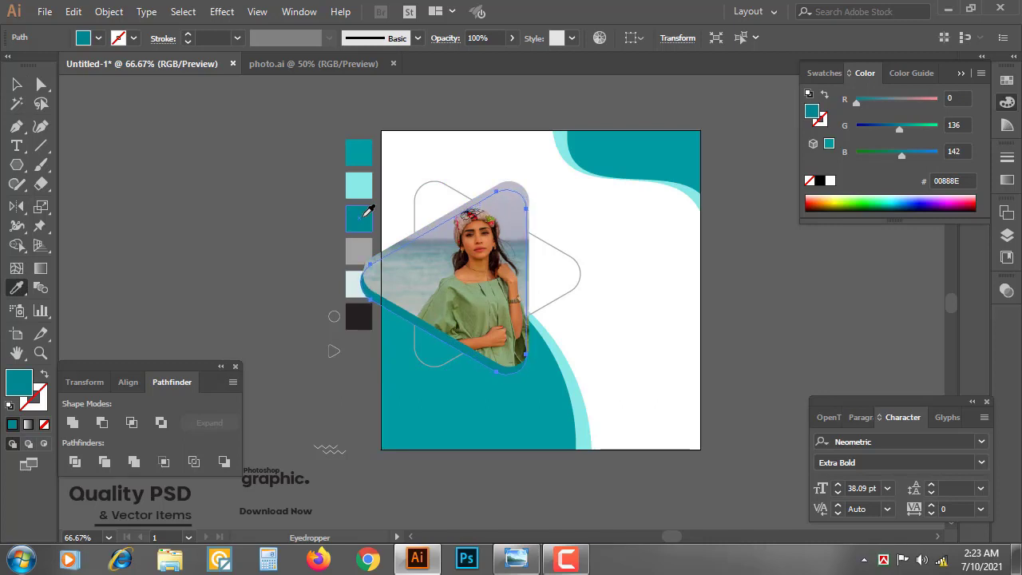
click(41, 85)
click(243, 324)
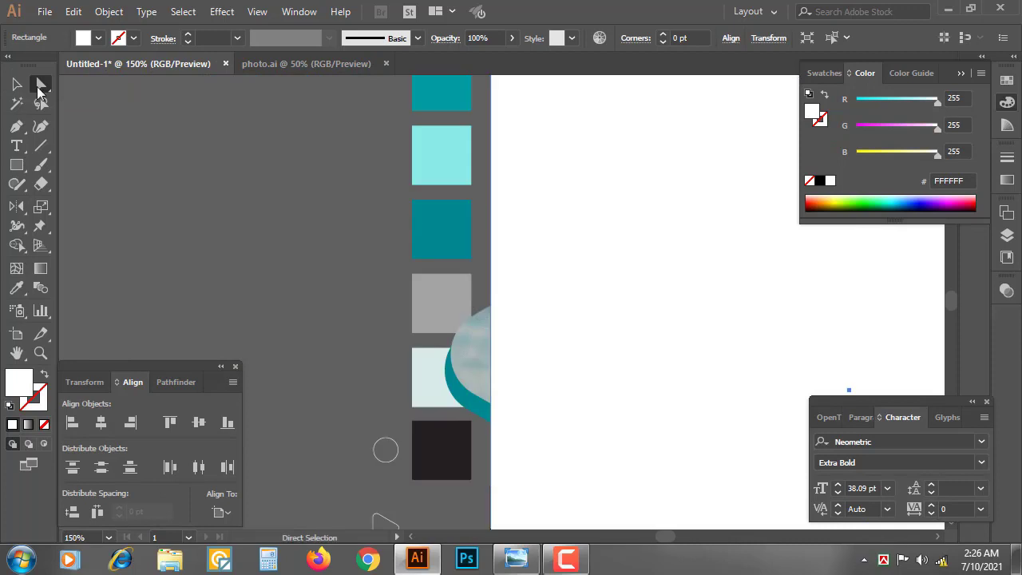
Clip the photo triangle and its dark teal backing to the artboard-sized white rectangle with a clipping mask
click(264, 224)
click(481, 350)
click(17, 83)
click(240, 251)
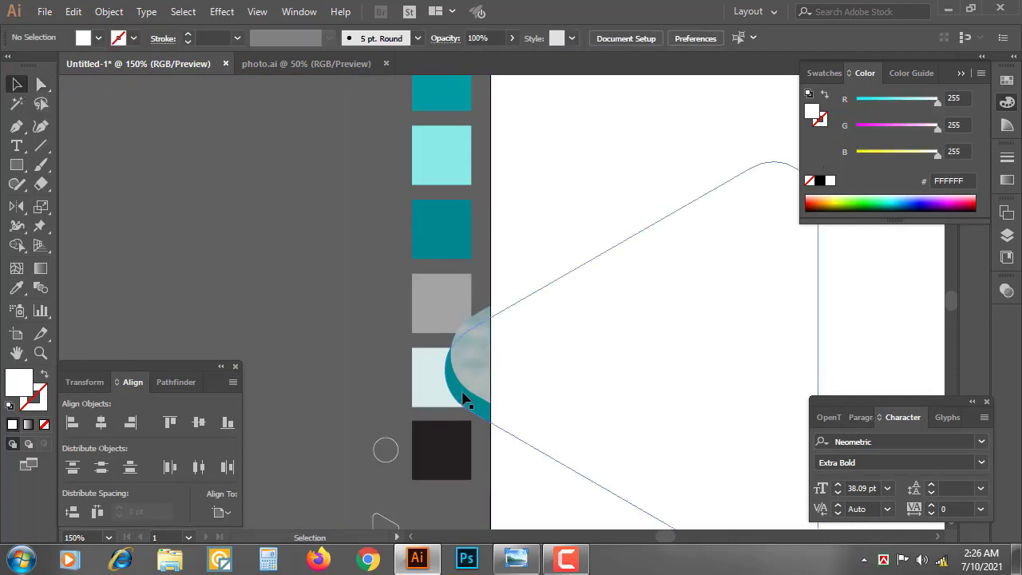
click(464, 399)
click(42, 85)
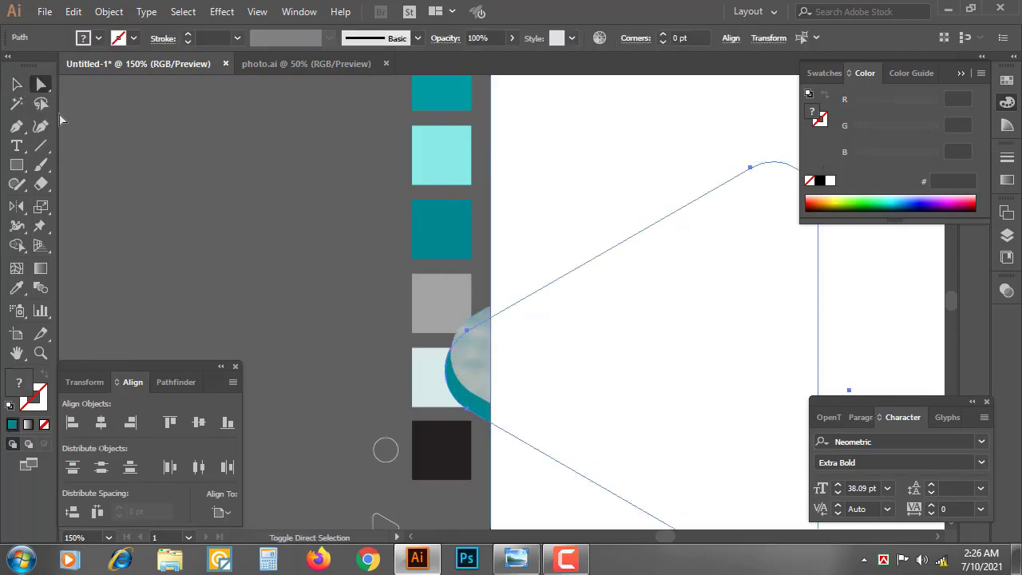
click(17, 85)
shift+click(464, 368)
drag(808, 363, 586, 283)
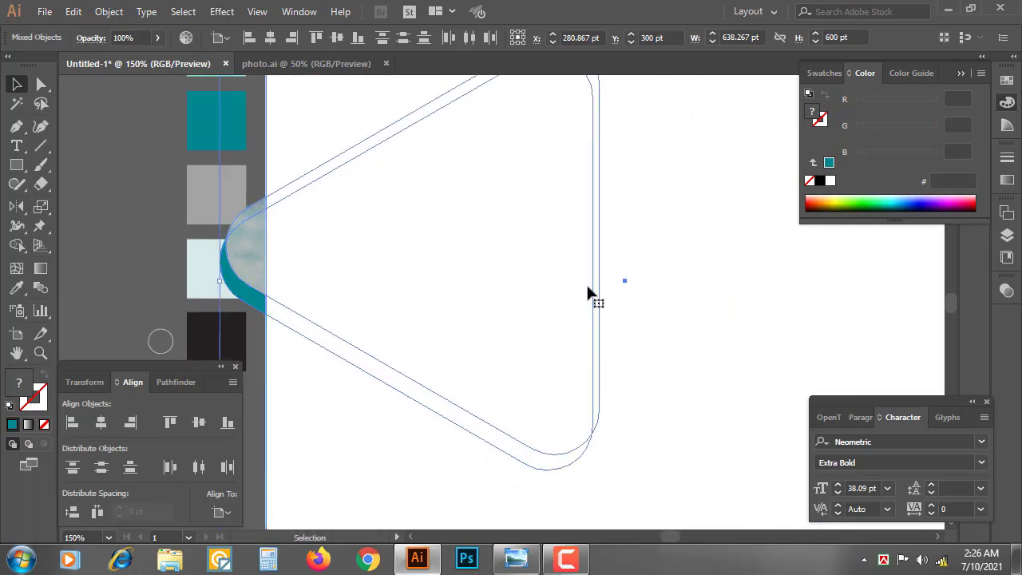
key(ctrl+7)
key(ctrl+minus)
key(ctrl+minus)
key(ctrl+minus)
key(ctrl+minus)
click(737, 298)
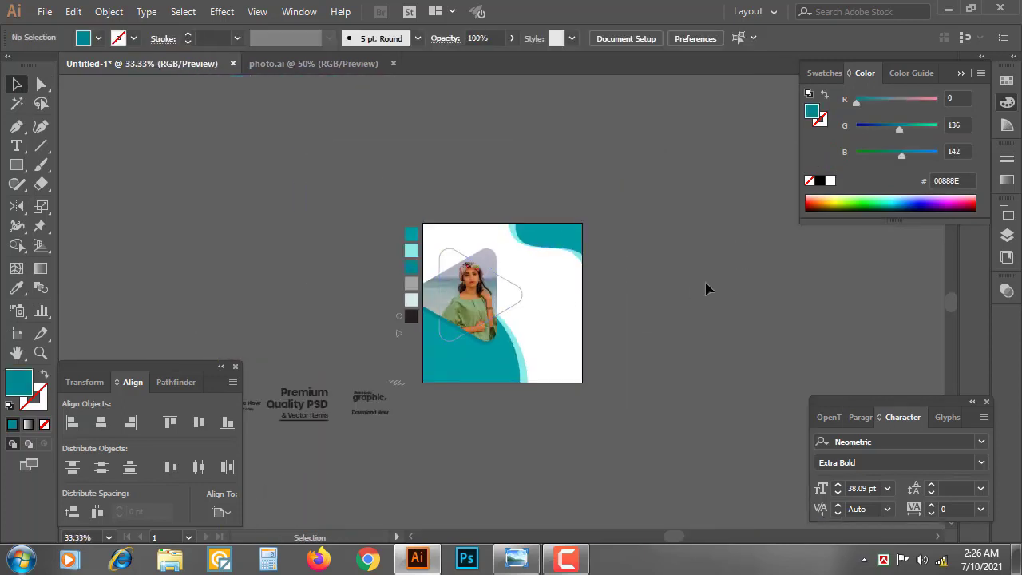
Bring the grey outlined triangle in front of the photo
drag(732, 289, 663, 265)
click(454, 277)
key(ctrl+shift+bracketright)
click(605, 214)
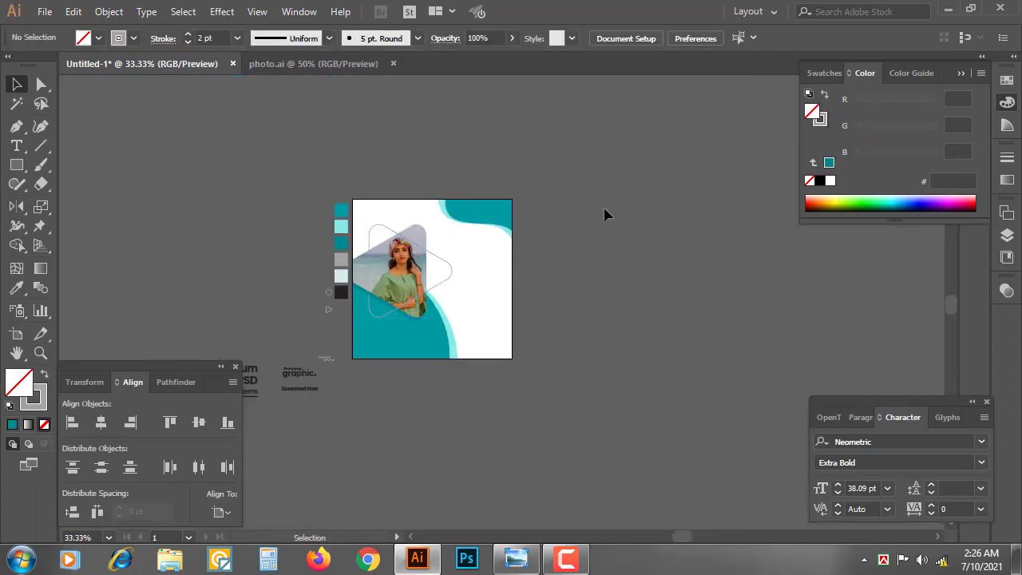
Move the "Photoshop graphic." logo text onto the teal wave in the artboard's top-right corner
drag(329, 385, 497, 199)
key(ctrl+plus)
key(ctrl+plus)
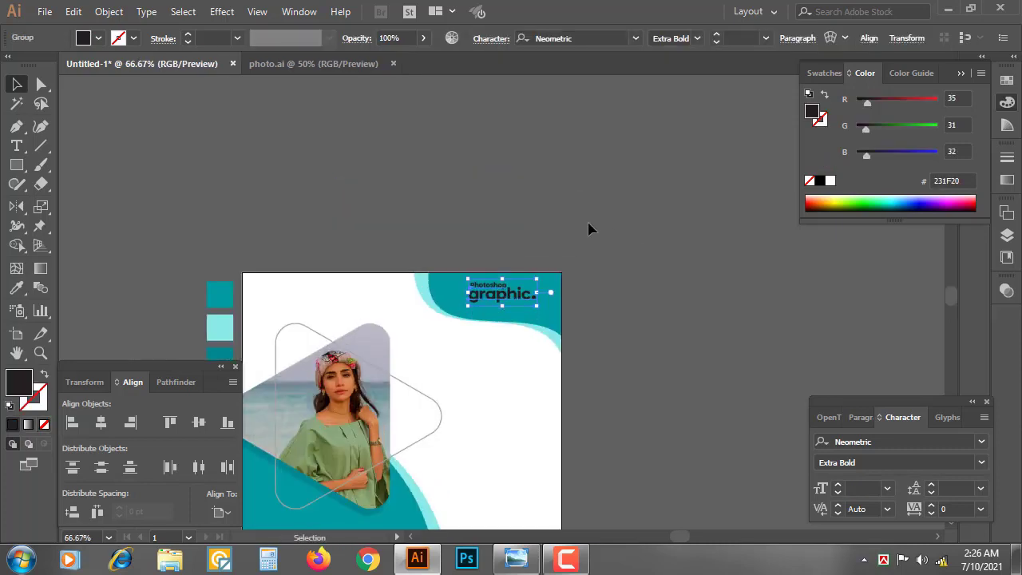
drag(468, 295, 455, 299)
click(673, 287)
Recolor the period at the end of the "graphic." logo text white
double_click(532, 302)
double_click(534, 301)
key(ctrl+a)
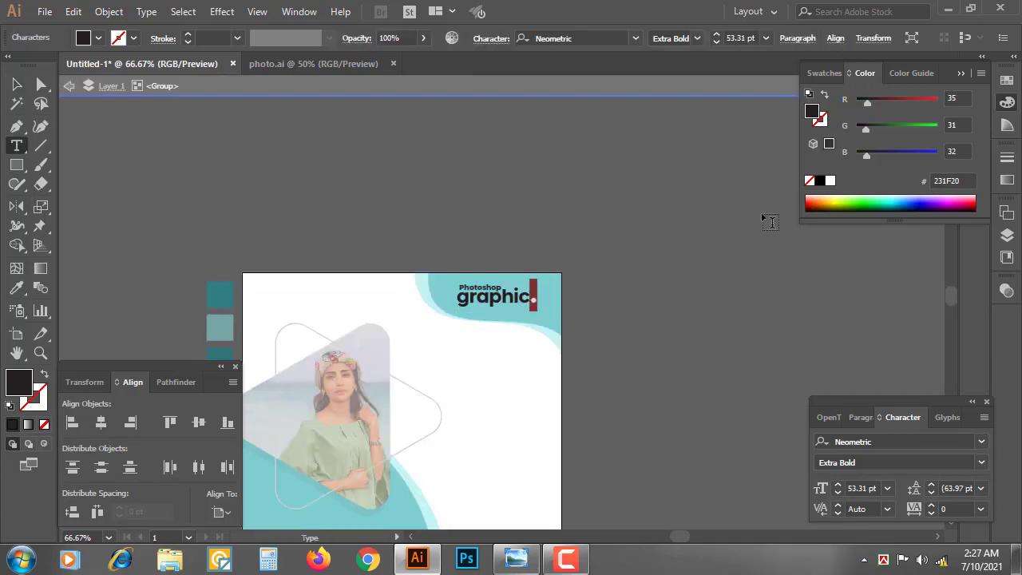
click(830, 181)
click(33, 84)
click(269, 85)
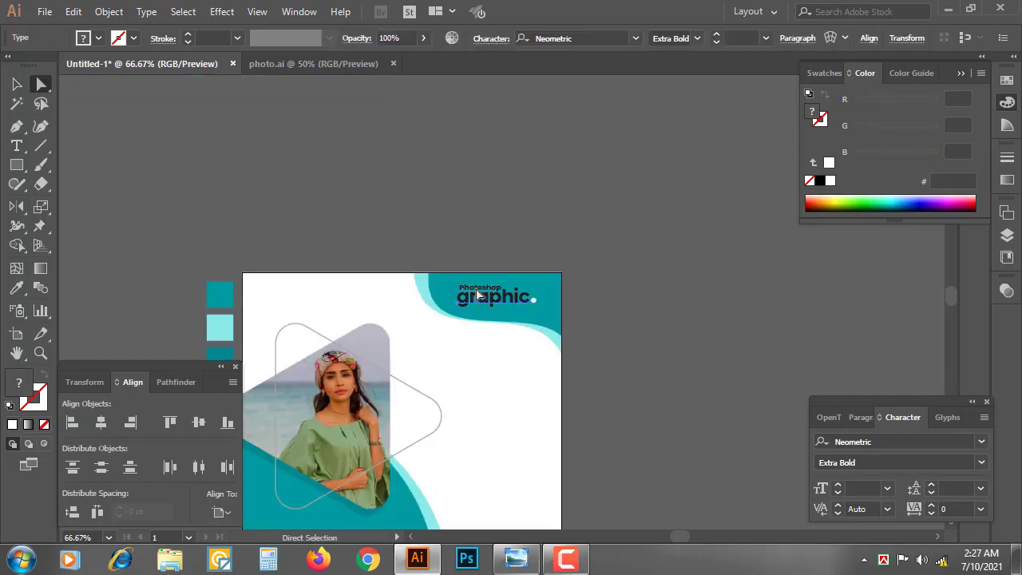
Recolor the word "Photoshop" above "graphic." in the logo text white
double_click(473, 290)
click(458, 293)
key(a)
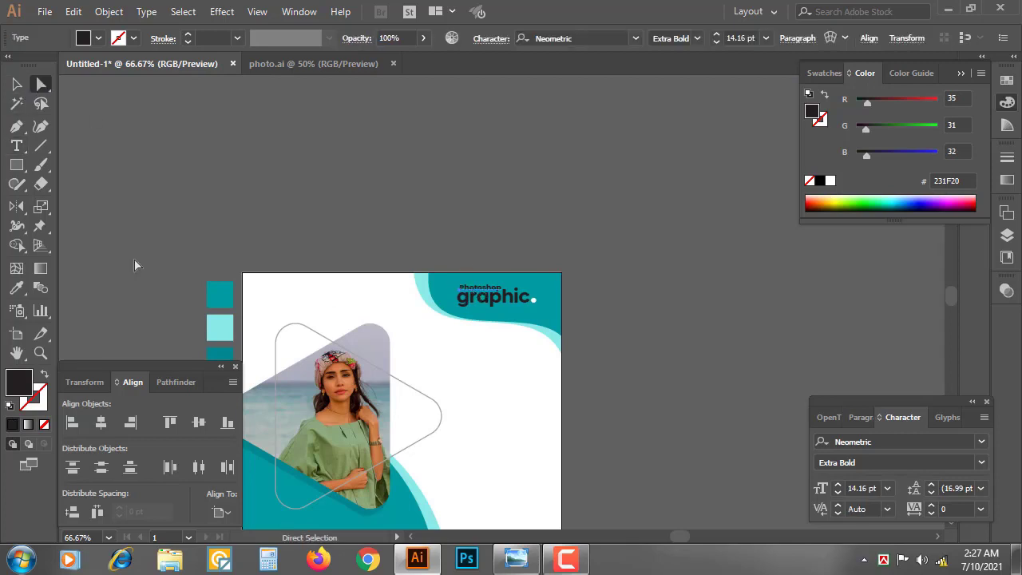
click(387, 318)
click(16, 84)
click(716, 325)
Move the underlined "Premium Quality PSD & Vector Items" headline group onto the white area to the right of the photo
drag(642, 441, 722, 293)
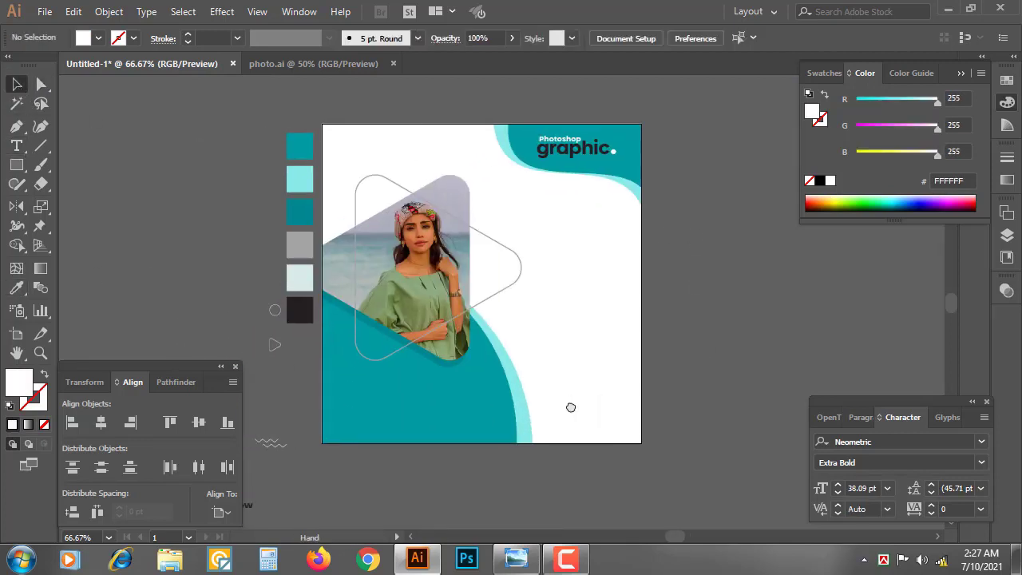
drag(571, 407, 710, 279)
drag(257, 356, 754, 160)
drag(728, 242, 634, 372)
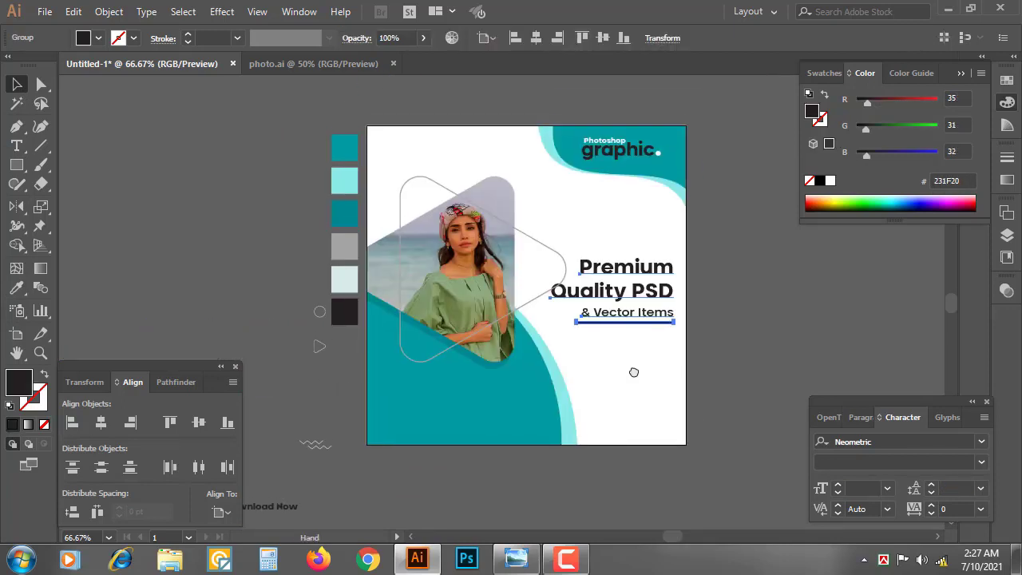
drag(633, 297, 628, 323)
click(765, 298)
drag(769, 296, 730, 294)
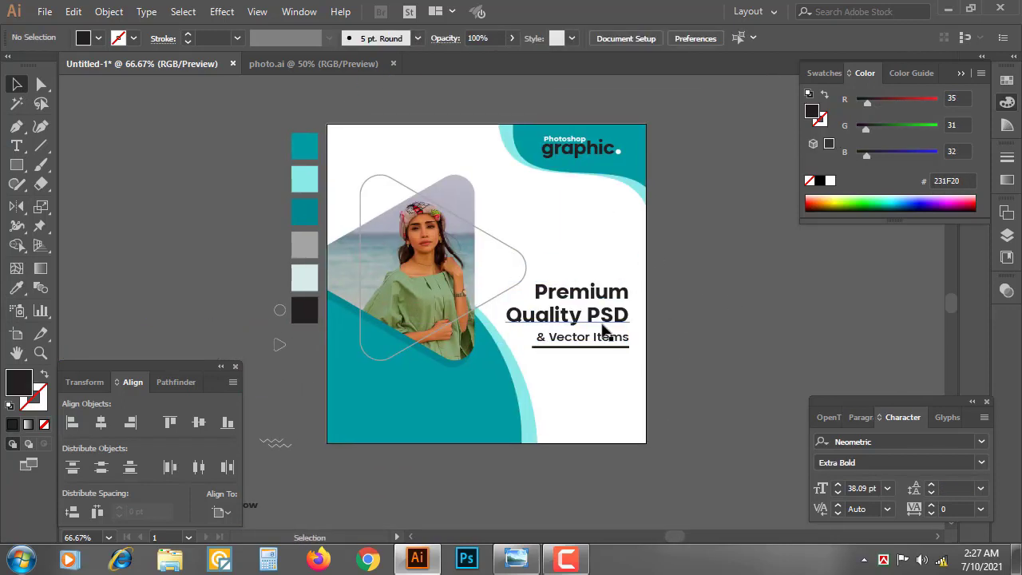
drag(605, 330, 597, 330)
click(789, 276)
drag(769, 286, 758, 278)
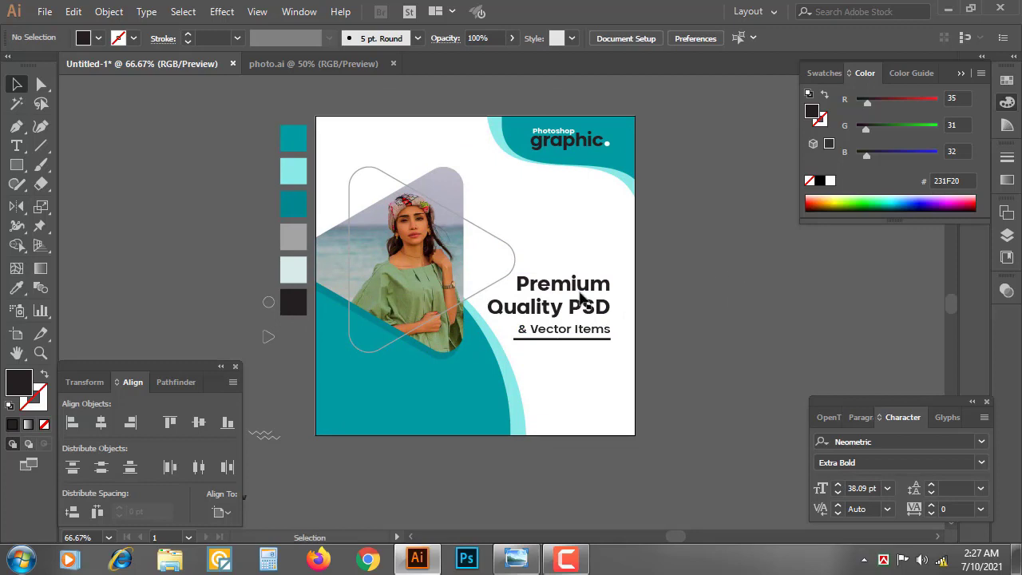
click(586, 319)
Move the "Download Now" text onto the artboard below the underlined headline
drag(397, 506, 544, 307)
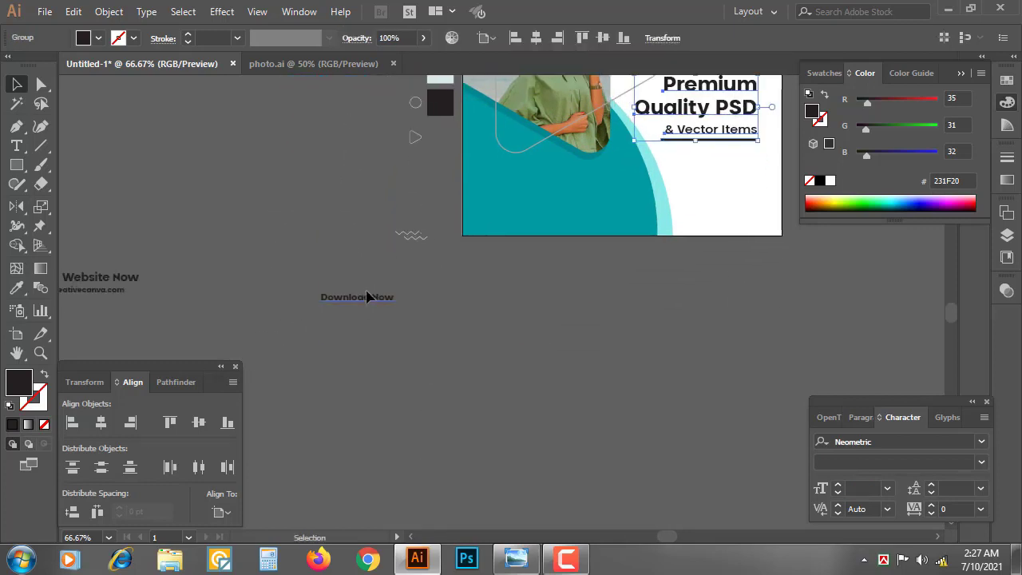
drag(368, 298, 547, 341)
click(671, 280)
Place the "visit Our Website Now" and web address text on the lower-left teal shape and recolor it white
drag(277, 326, 739, 270)
drag(729, 304, 578, 359)
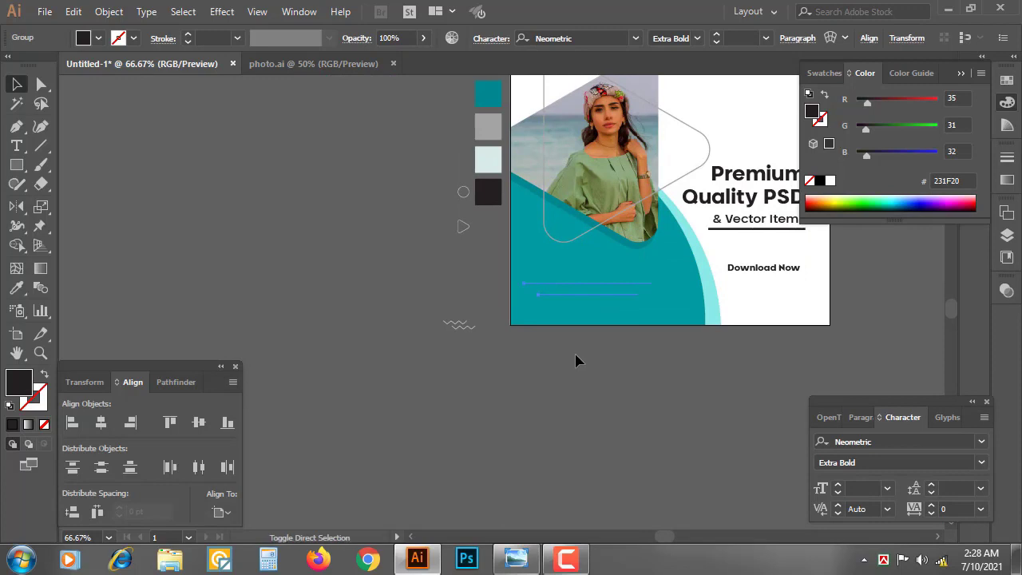
click(758, 306)
key(v)
drag(621, 293, 500, 333)
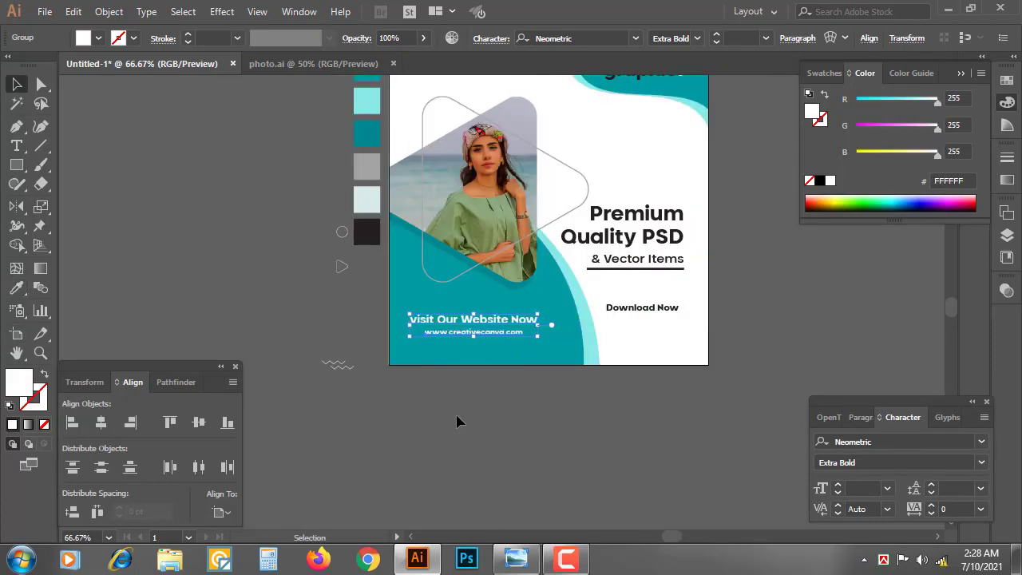
key(Right)
key(Right)
key(Right)
key(Right)
click(579, 443)
Draw a fully rounded button rectangle over the "Download Now" text and fill it with teal 009DA2
drag(577, 440, 519, 397)
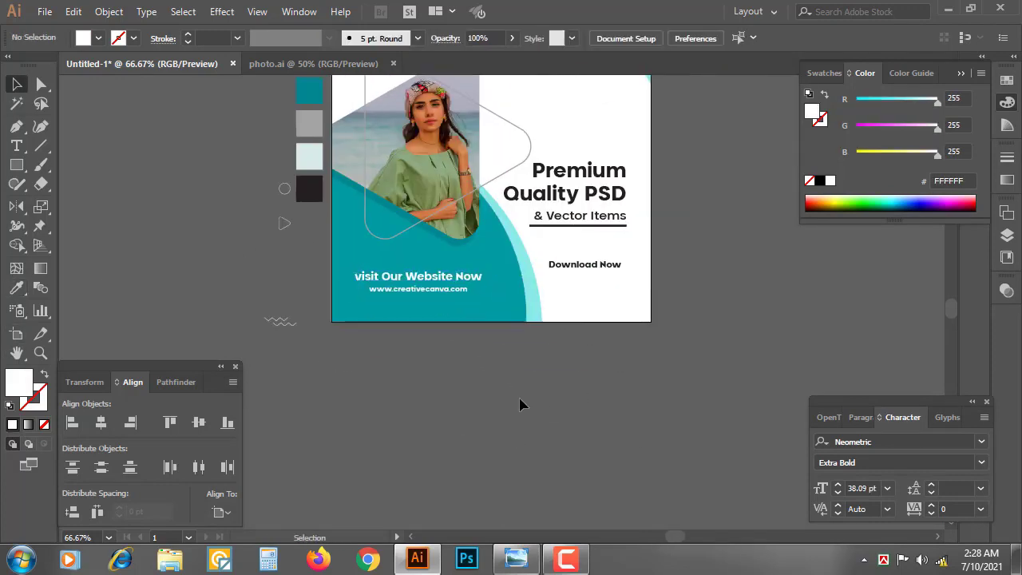
drag(614, 388, 580, 390)
click(19, 165)
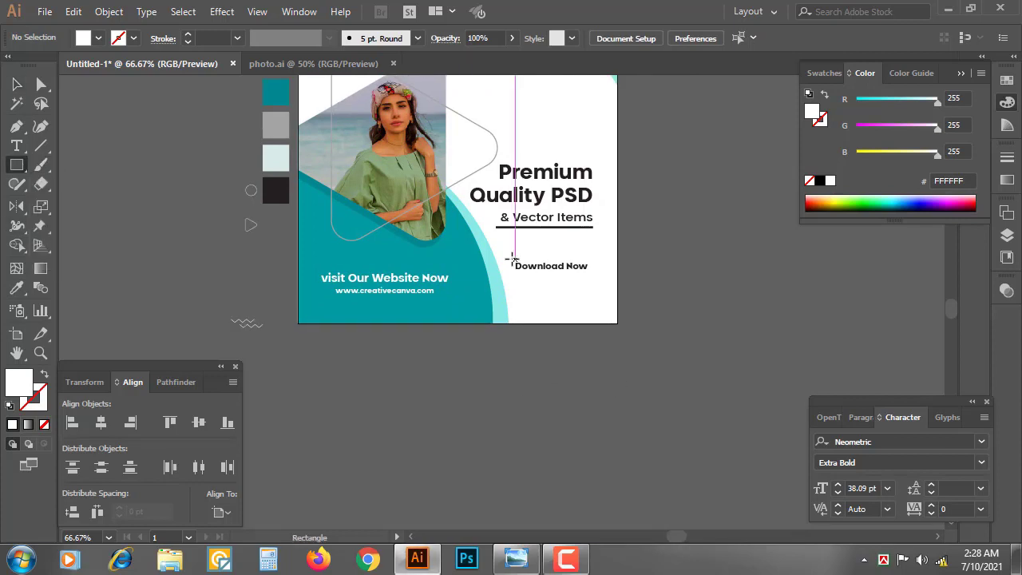
mouse_move(508, 260)
mouse_down()
mouse_move(592, 276)
mouse_move(365, 324)
mouse_up()
key(ctrl+equal)
key(ctrl+equal)
key(i)
click(269, 294)
Bring the "Download Now" text in front of the teal button and recolor it white
key(a)
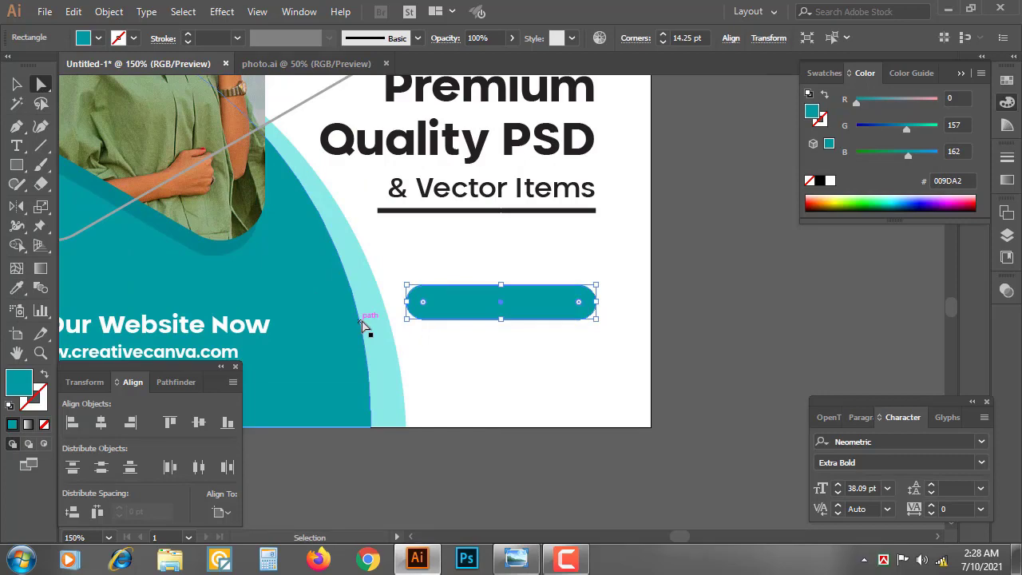
key(ctrl+y)
click(493, 305)
key(ctrl+y)
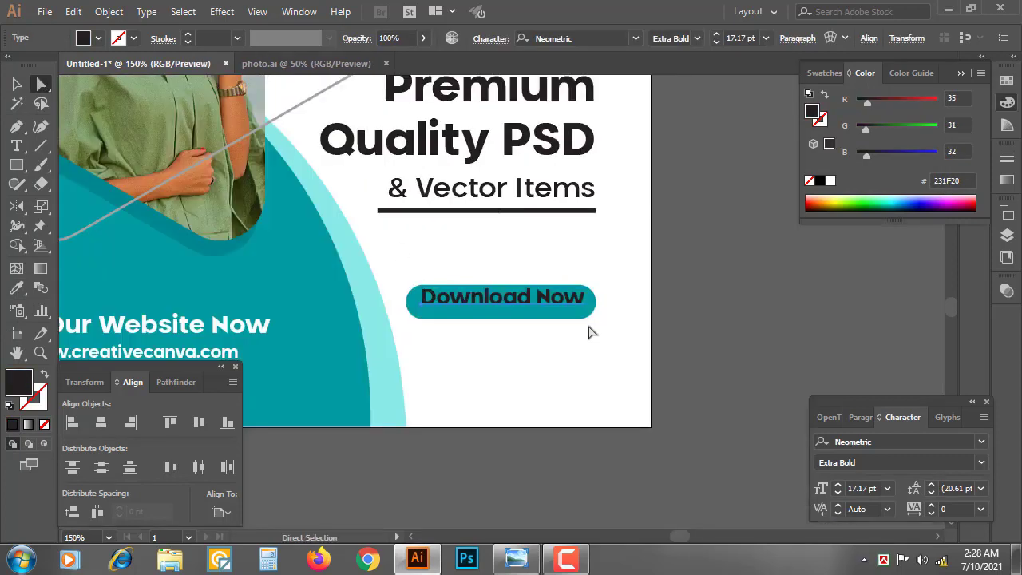
key(i)
click(83, 321)
Align the "Download Now" text and the teal button to each other's vertical centers, relative to the selection
click(16, 84)
click(519, 312)
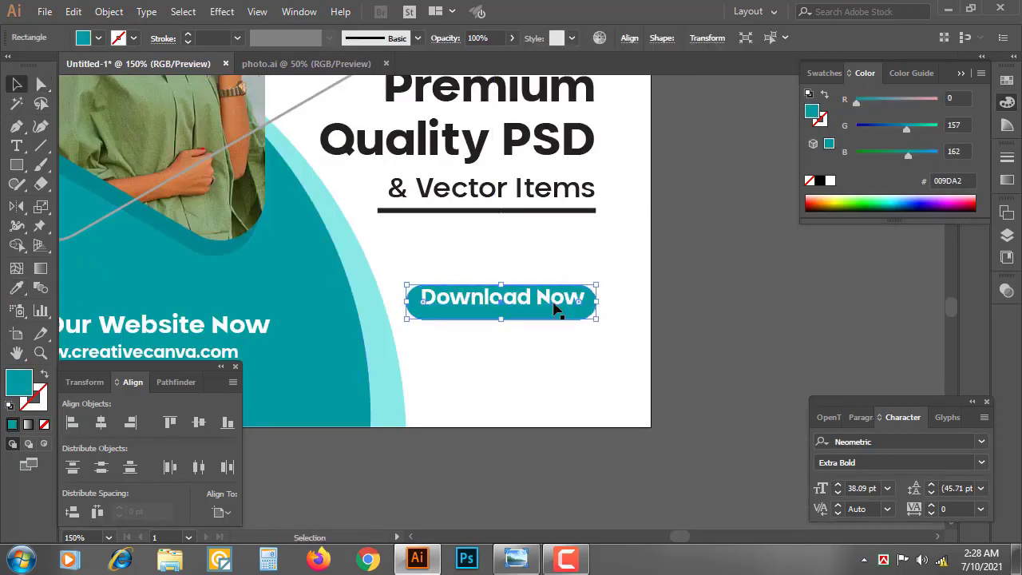
shift+click(553, 300)
click(194, 429)
key(ctrl+z)
click(221, 511)
click(255, 464)
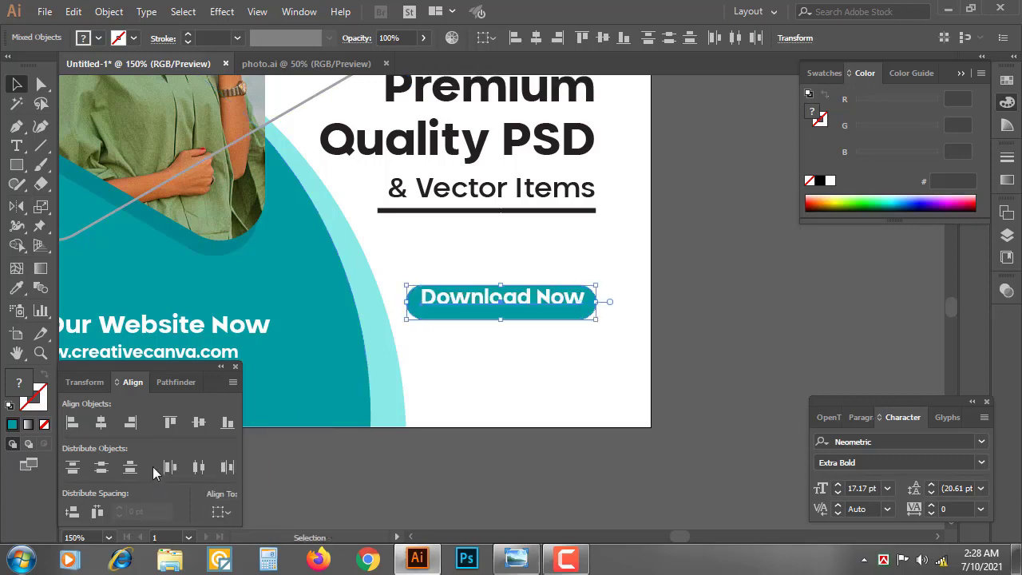
click(194, 422)
click(734, 321)
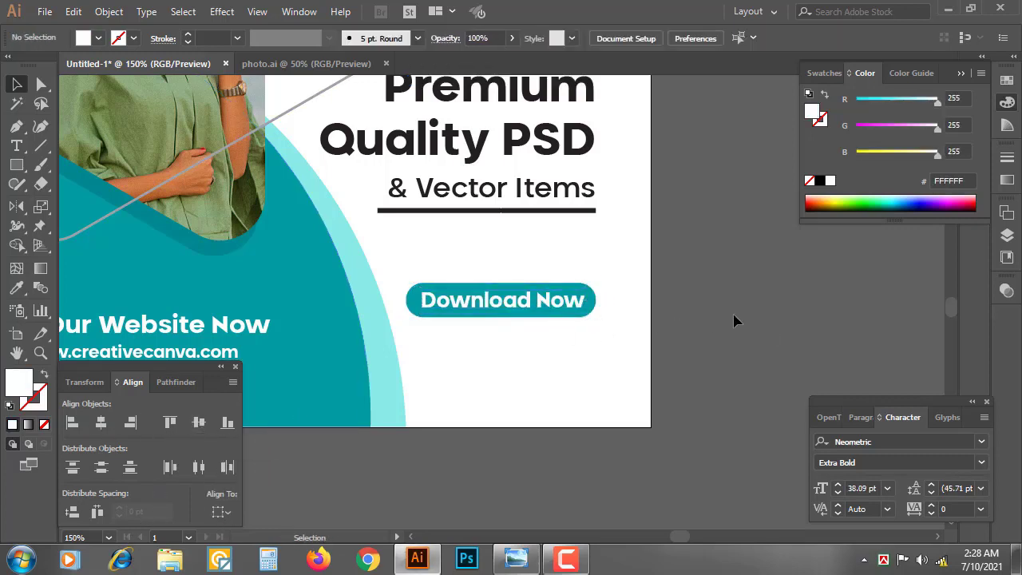
Align the "Download Now" text and its teal button to a common horizontal center
drag(706, 311, 495, 299)
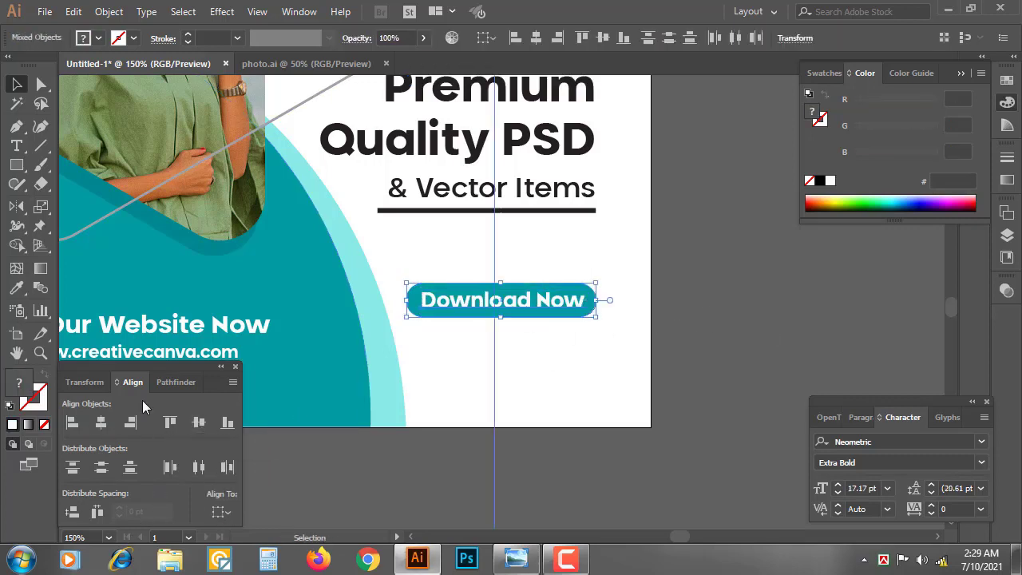
click(101, 426)
click(732, 325)
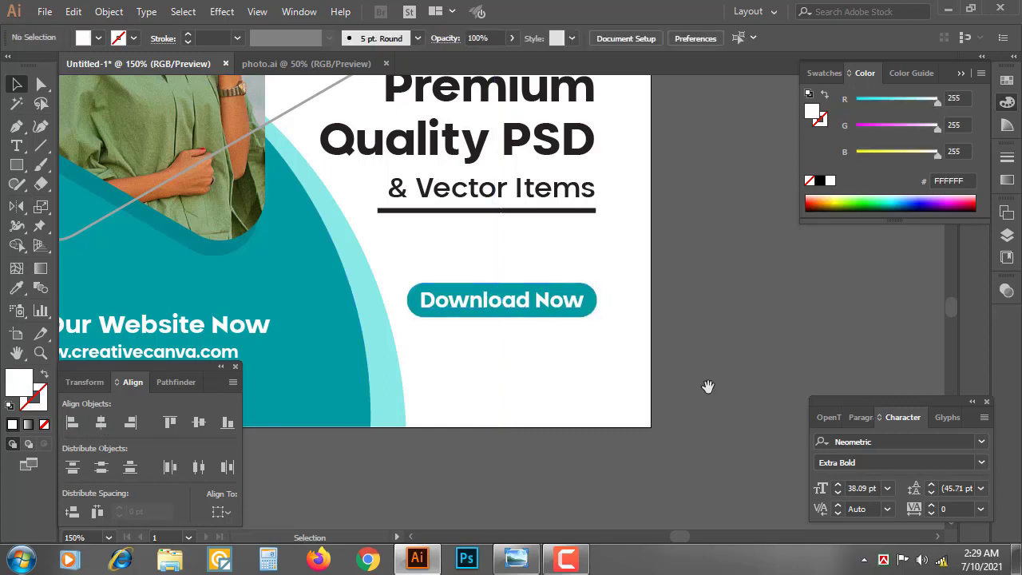
Draw a small circle above the outlined triangle and fill it with the logo's dark color 231F20
drag(708, 386, 681, 357)
key(ctrl+minus)
key(ctrl+minus)
key(ctrl+minus)
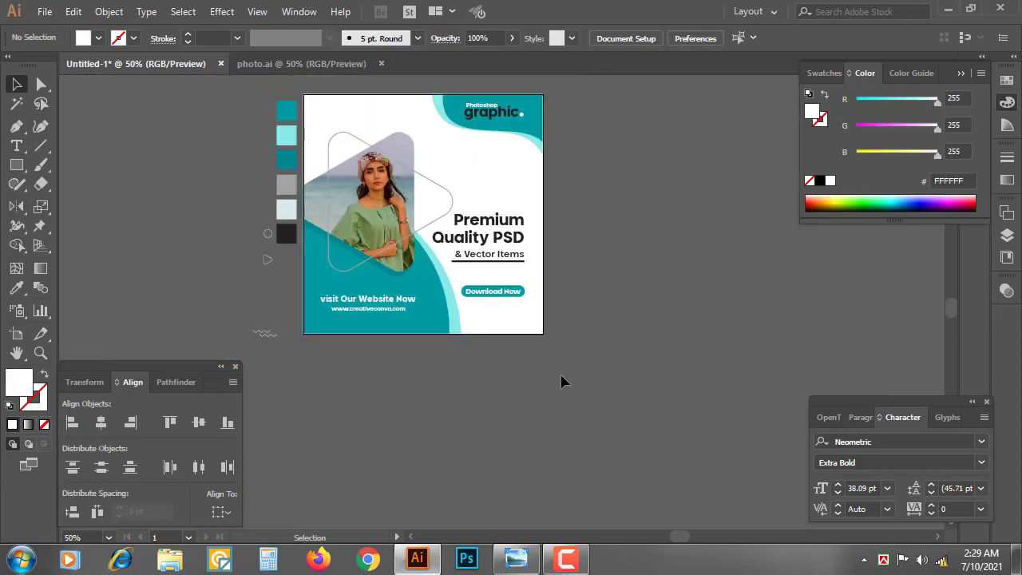
drag(617, 317, 621, 402)
drag(17, 164, 86, 203)
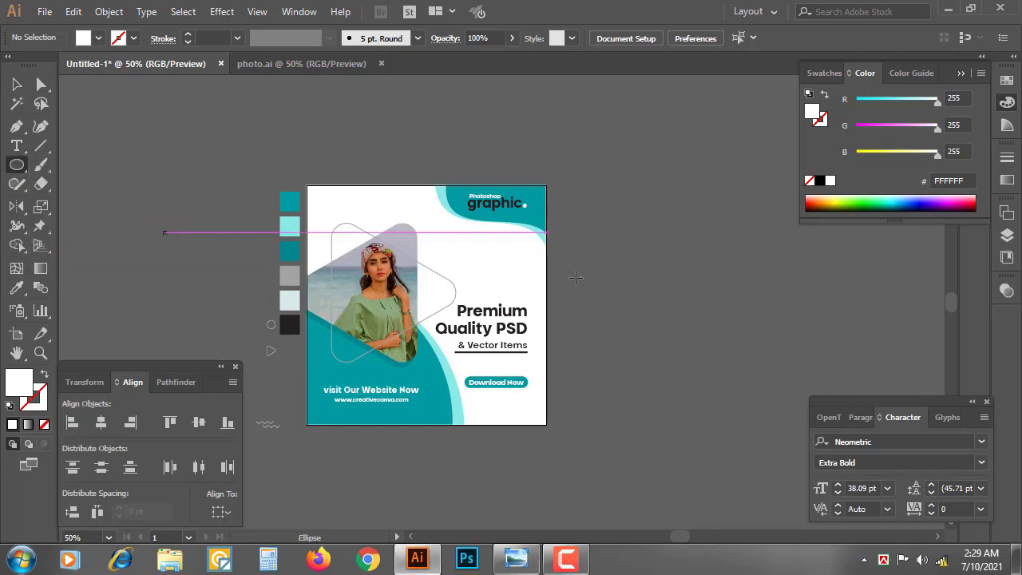
key(ctrl+plus)
key(ctrl+plus)
key(ctrl+plus)
drag(258, 96, 510, 432)
drag(322, 349, 332, 358)
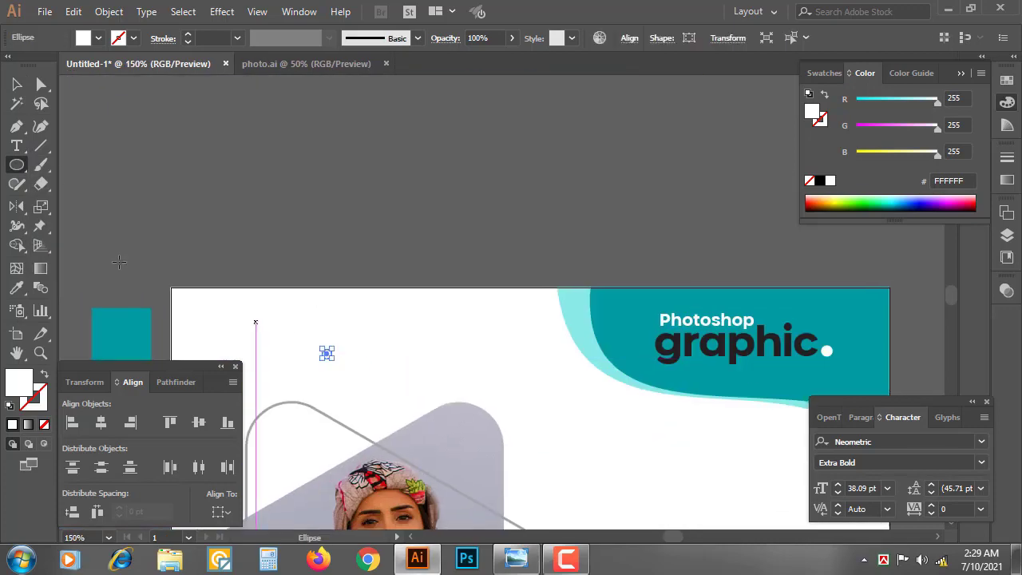
click(17, 289)
click(733, 345)
click(17, 84)
click(444, 314)
Duplicate the small dark circle sideways into an evenly spaced row of seven dots
key(ctrl+plus)
key(ctrl+plus)
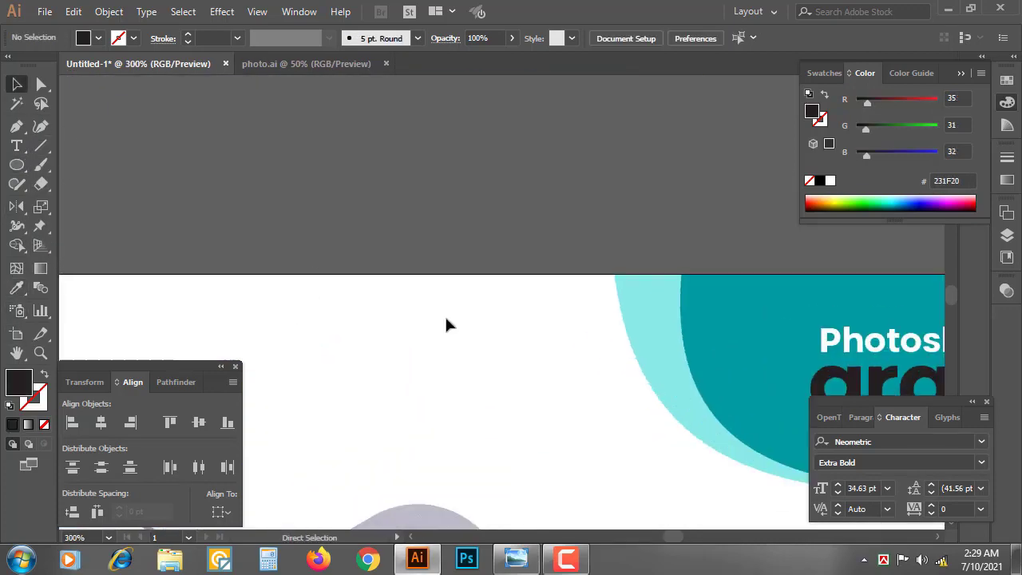
drag(197, 357, 645, 323)
click(642, 327)
click(740, 321)
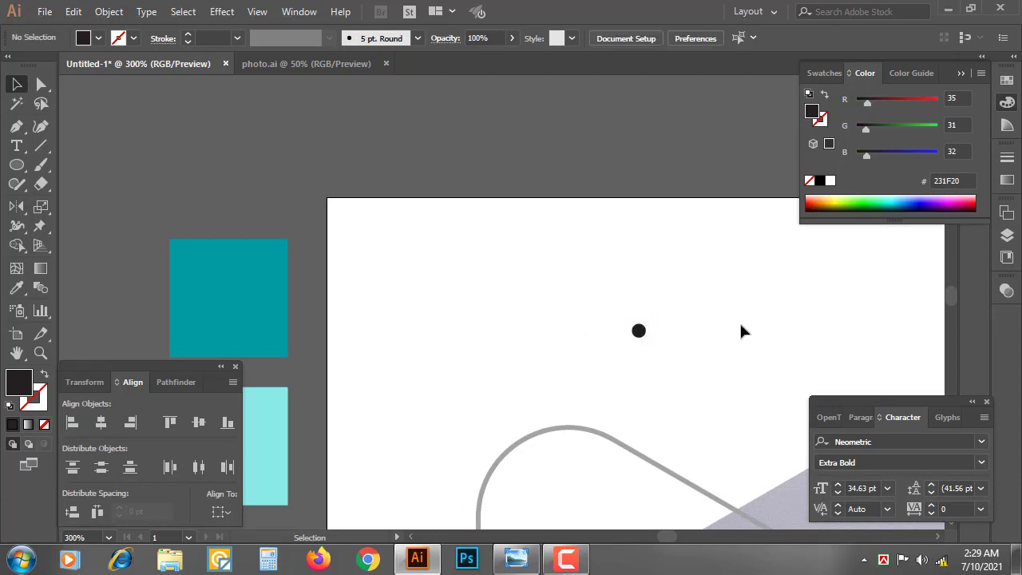
key(ctrl+plus)
key(ctrl+plus)
drag(740, 322, 383, 232)
click(431, 271)
drag(432, 283, 466, 272)
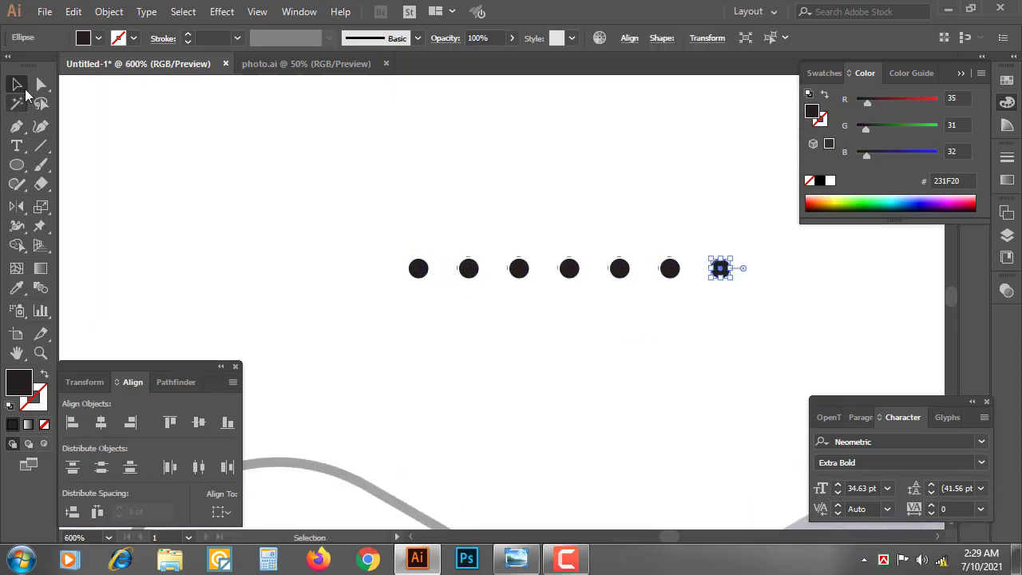
Duplicate the row of dots downward twice to build an evenly spaced three-row grid
drag(358, 228, 782, 331)
drag(572, 269, 578, 326)
key(ctrl+d)
Move the three-row dark dot grid closer to the artboard's top-left corner
key(ctrl+minus)
key(ctrl+minus)
key(ctrl+minus)
key(ctrl+minus)
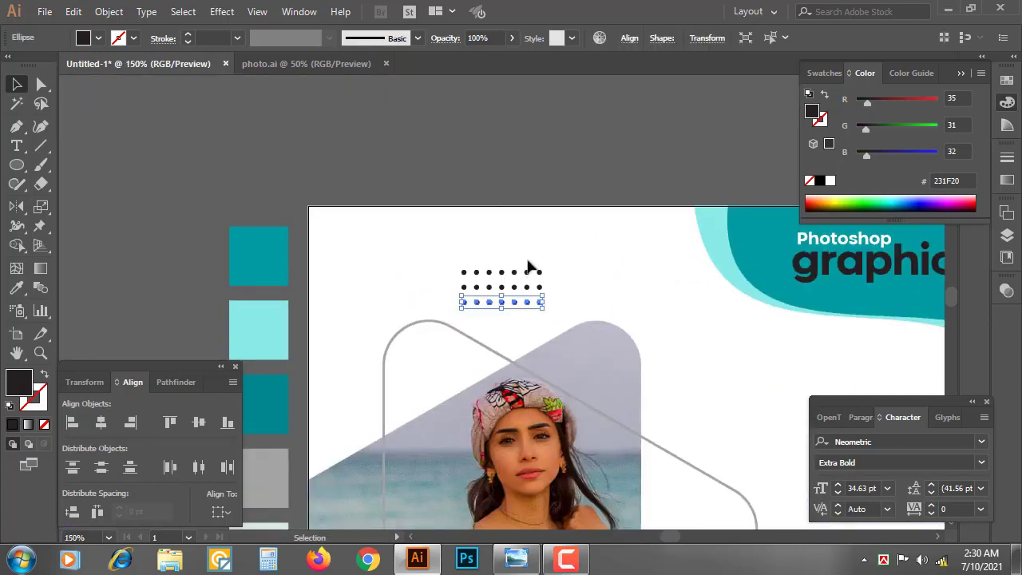
drag(441, 236, 420, 262)
click(625, 264)
Delete dots from the grid's right end, three in the upper row, two in the middle and one in the lower
key(ctrl+plus)
key(ctrl+plus)
key(ctrl+plus)
drag(626, 264, 676, 353)
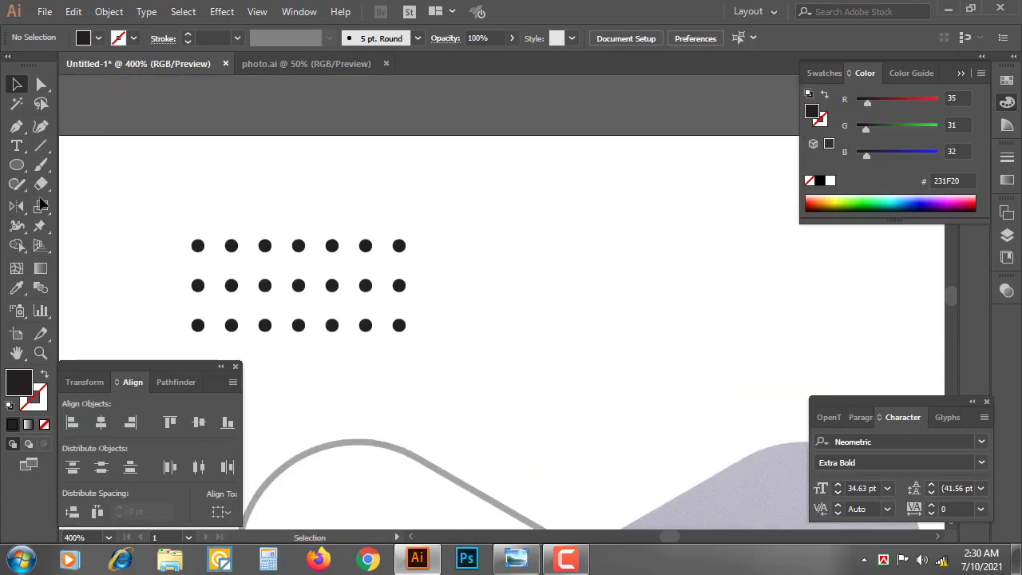
drag(316, 226, 466, 273)
key(Delete)
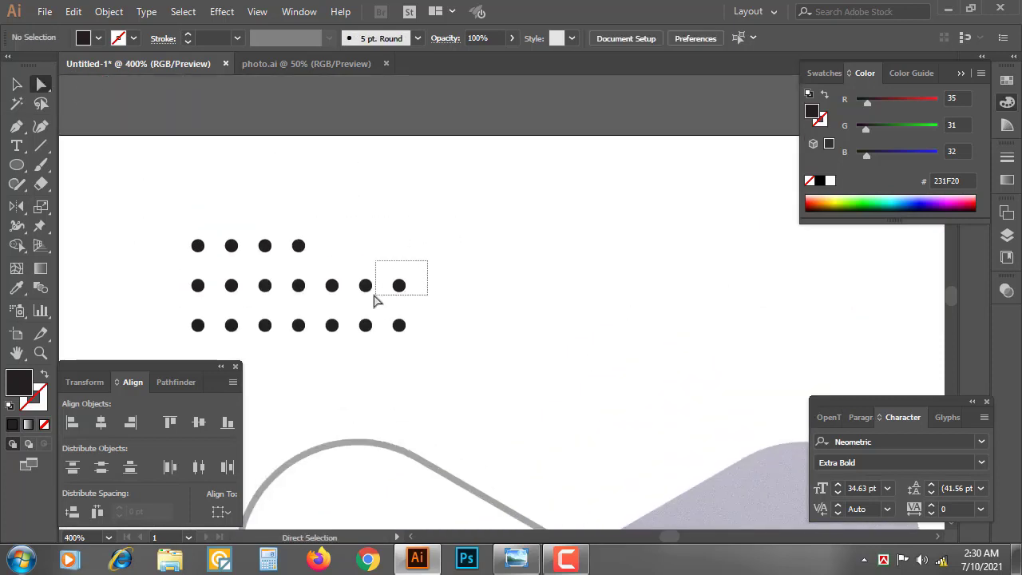
drag(375, 295, 392, 339)
key(Delete)
key(Delete)
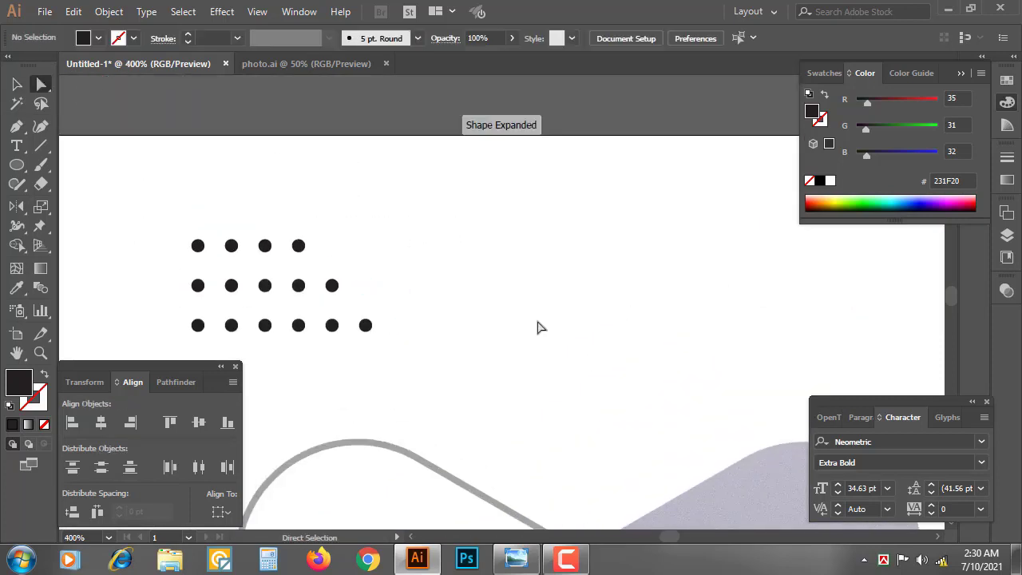
Place a two-row grid of six dots each in light color D8EAE9 over the photo triangle's lower-right corner
key(ctrl+minus)
key(ctrl+minus)
key(ctrl+minus)
click(18, 85)
drag(511, 269, 440, 141)
drag(353, 179, 620, 495)
drag(757, 387, 669, 161)
click(669, 162)
drag(534, 270, 465, 366)
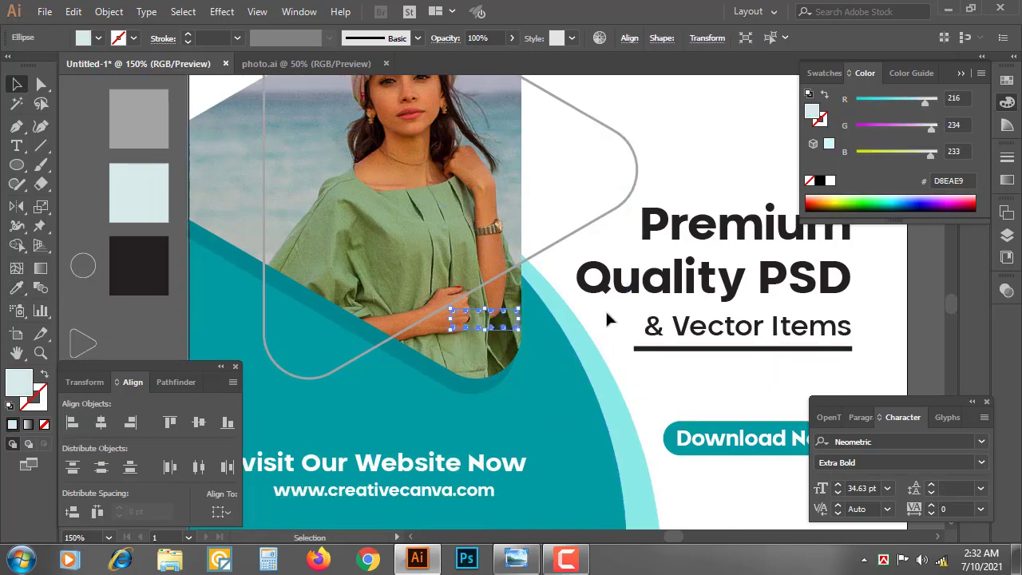
click(606, 312)
Copy the light dot grid below the "Download Now" button and stack a second copy to make four rows
key(ctrl+minus)
key(ctrl+minus)
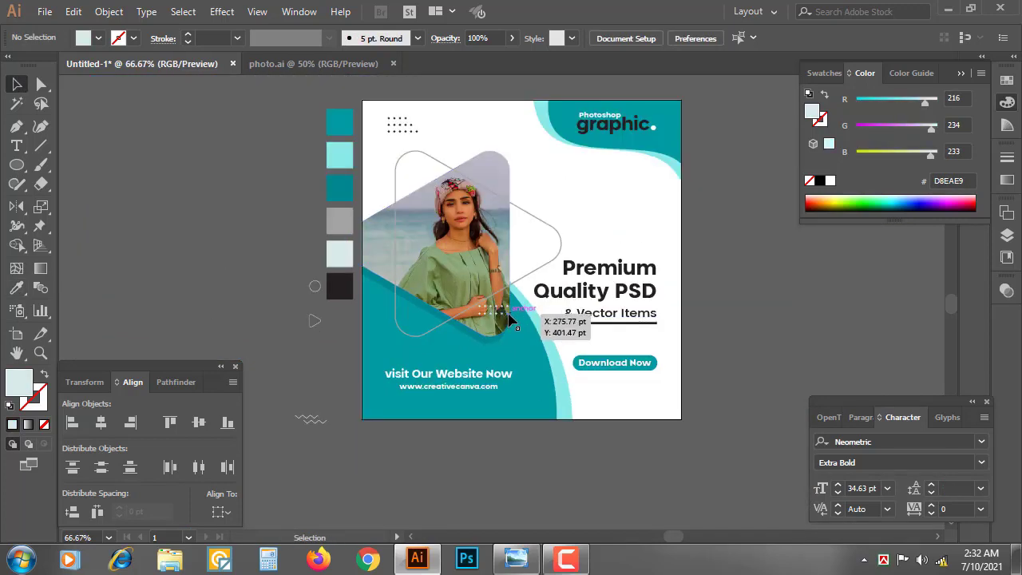
drag(508, 313, 662, 410)
click(661, 400)
click(702, 392)
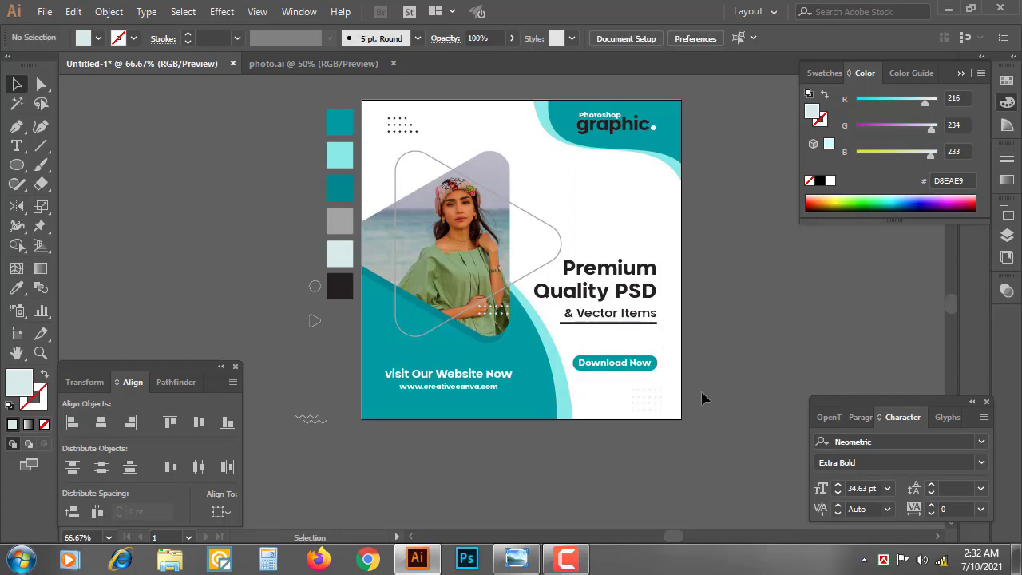
Nudge the upper two rows of the dot grid below the button upward and shift the whole grid slightly inward
key(ctrl+plus)
key(ctrl+plus)
drag(755, 468, 570, 291)
click(660, 322)
key(Up)
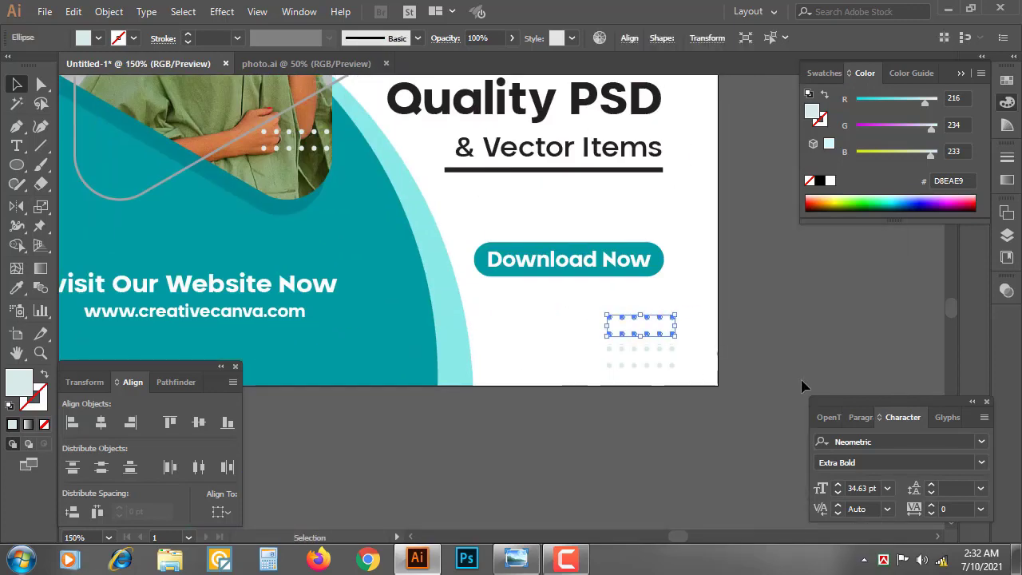
click(803, 386)
drag(683, 368, 697, 382)
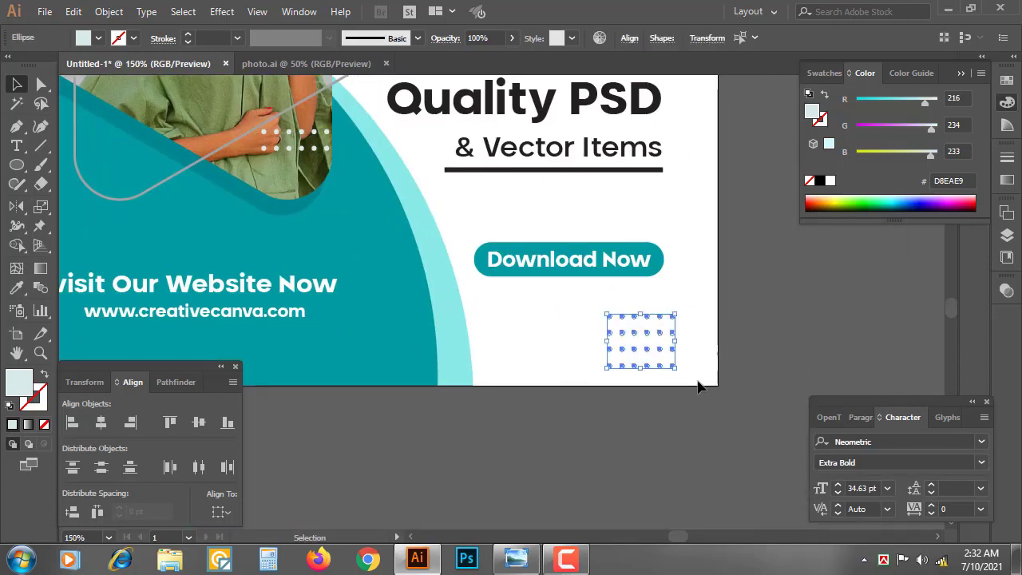
click(806, 356)
click(662, 318)
key(Up)
key(Up)
click(782, 334)
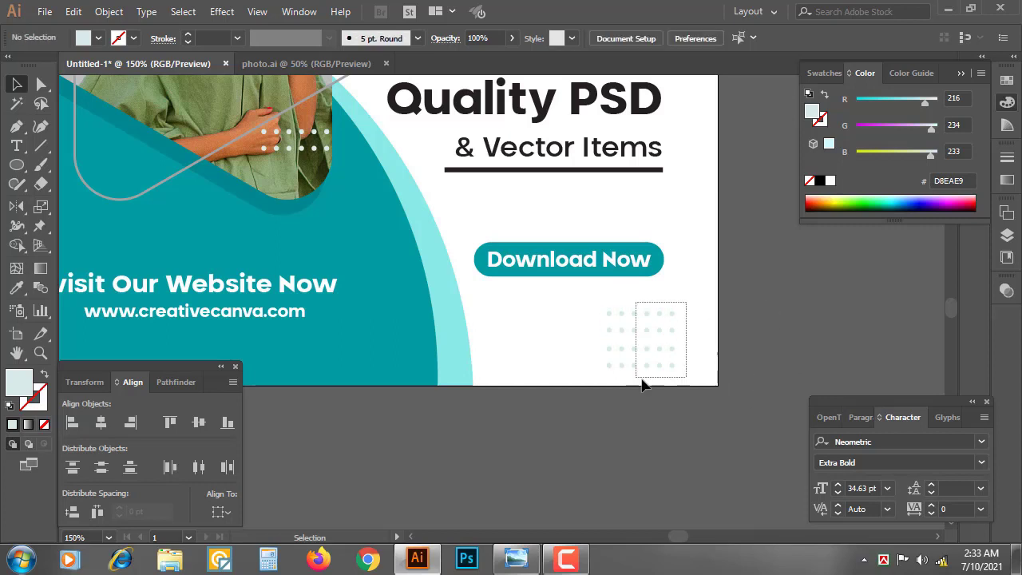
drag(641, 380, 636, 377)
drag(675, 368, 669, 360)
click(795, 326)
Recolor the dark stepped dot grid in the artboard's top-left corner with the light swatch color D8EAE9
key(ctrl+minus)
key(space)
mouse_move(746, 294)
mouse_down()
mouse_move(825, 405)
mouse_move(809, 441)
mouse_up()
drag(801, 324, 817, 382)
drag(267, 95, 343, 140)
click(11, 293)
click(217, 313)
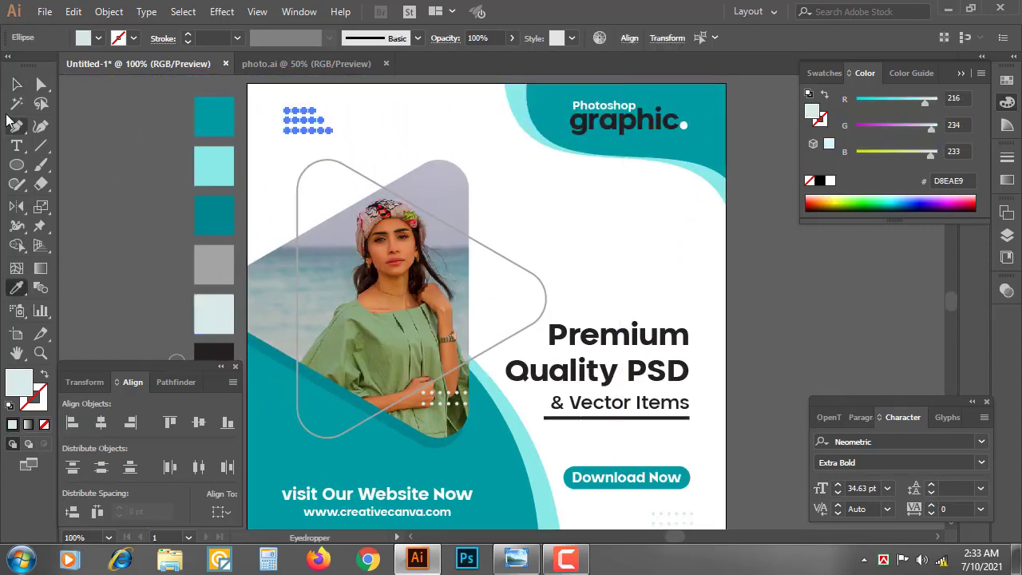
click(17, 84)
click(837, 308)
key(space)
mouse_move(814, 372)
mouse_down()
mouse_move(789, 306)
mouse_move(809, 290)
mouse_move(808, 315)
mouse_up()
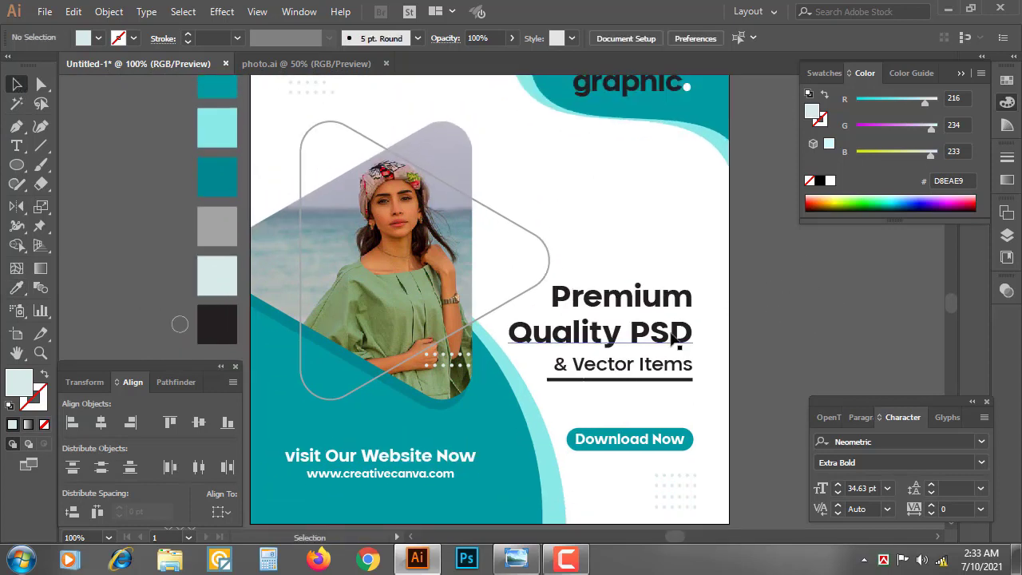
Recolor the "Quality PSD" headline line with the teal 009DA2 sampled from the lower-left curve
click(671, 334)
click(16, 289)
click(276, 361)
click(47, 91)
click(721, 372)
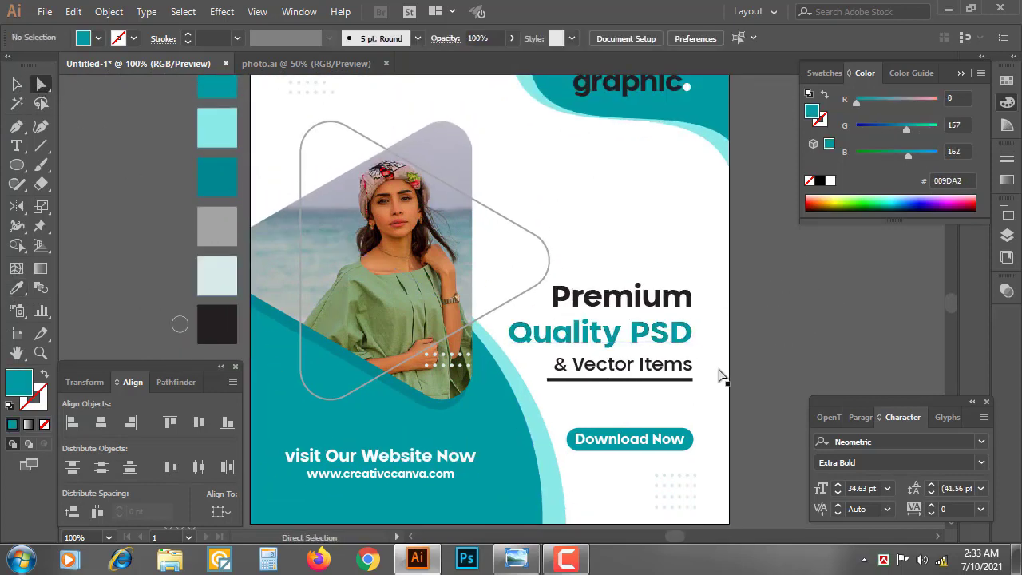
Recolor the underline beneath "& Vector Items" with the same teal 009DA2
click(677, 379)
click(17, 289)
click(262, 345)
click(16, 85)
click(780, 337)
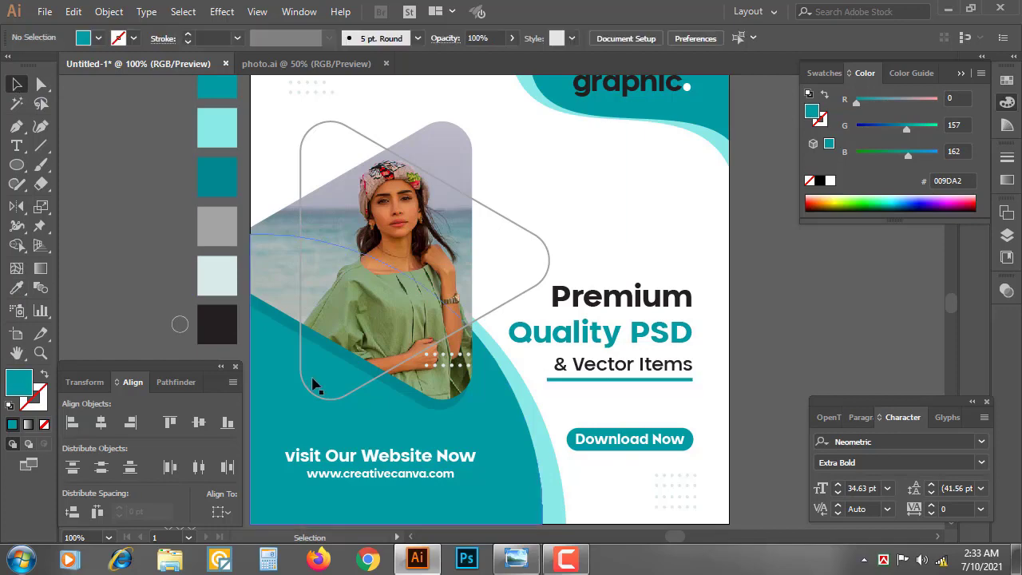
Move the outlined circle from the pasteboard to above the photo and the outlined triangle onto the white area above the headline
key(space)
drag(180, 329, 601, 173)
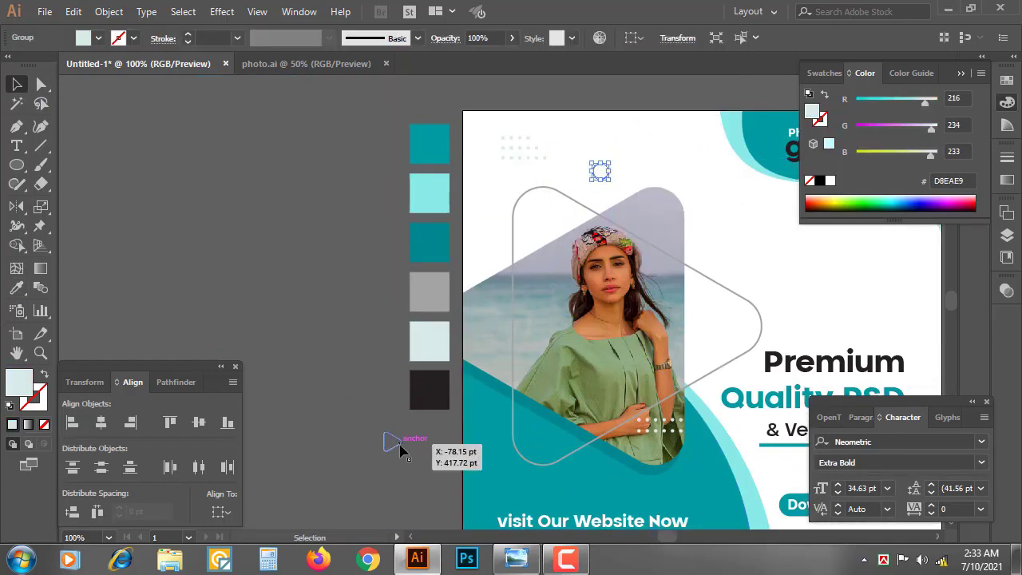
drag(401, 445, 760, 250)
Place the zigzag accent between the underline and the "Download Now" button, and move the outlined triangle below the button's left end
key(space)
drag(613, 392, 560, 177)
drag(326, 372, 825, 254)
key(space)
drag(775, 324, 628, 425)
drag(564, 135, 605, 429)
click(768, 376)
key(space)
drag(812, 375, 771, 485)
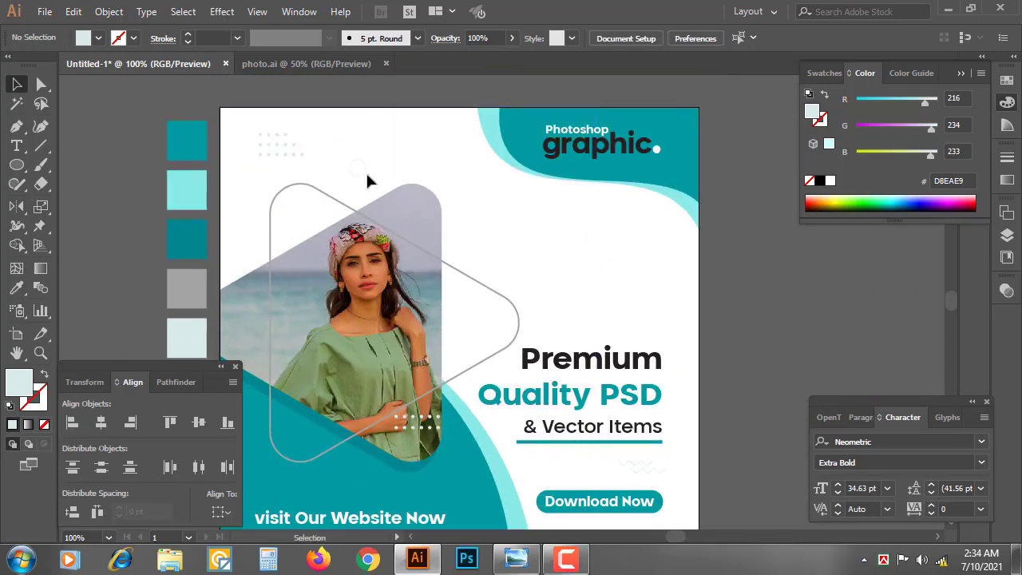
Copy the outlined circle, the outlined triangle and the zigzag accent into the white area between the headline and the logo
drag(367, 172, 609, 275)
key(space)
drag(700, 355, 682, 258)
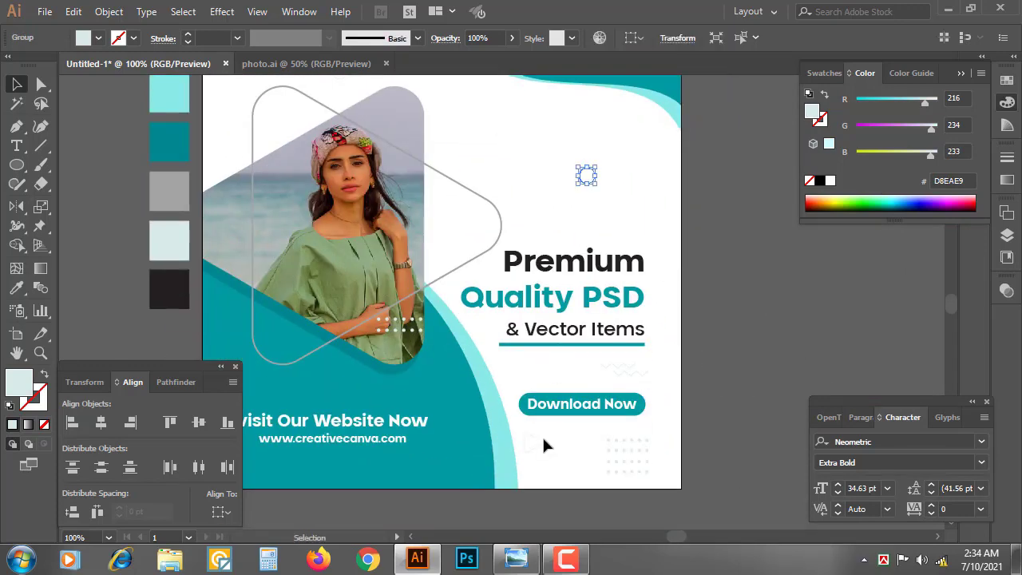
drag(540, 441, 512, 120)
click(731, 231)
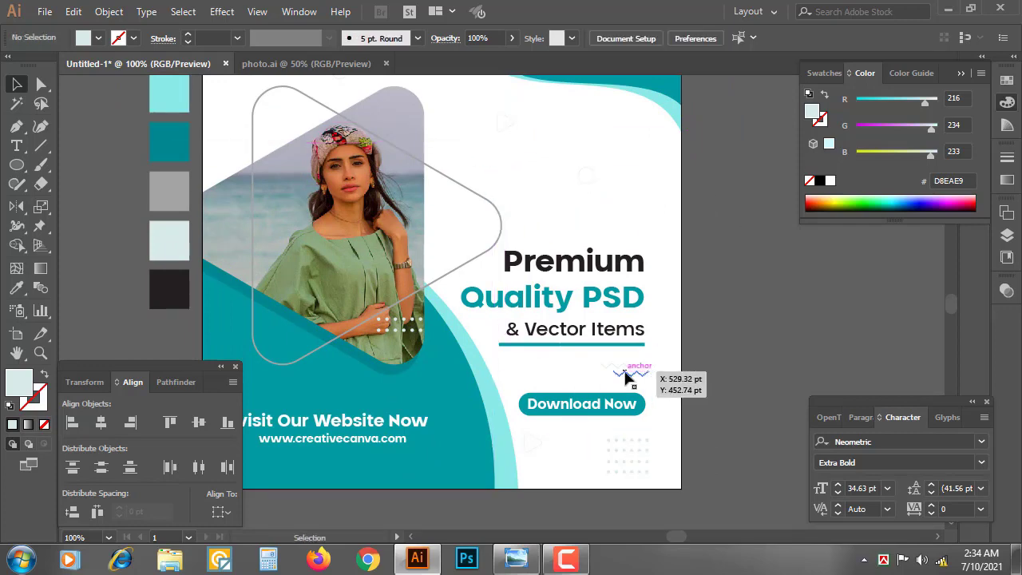
drag(627, 377, 605, 131)
click(809, 292)
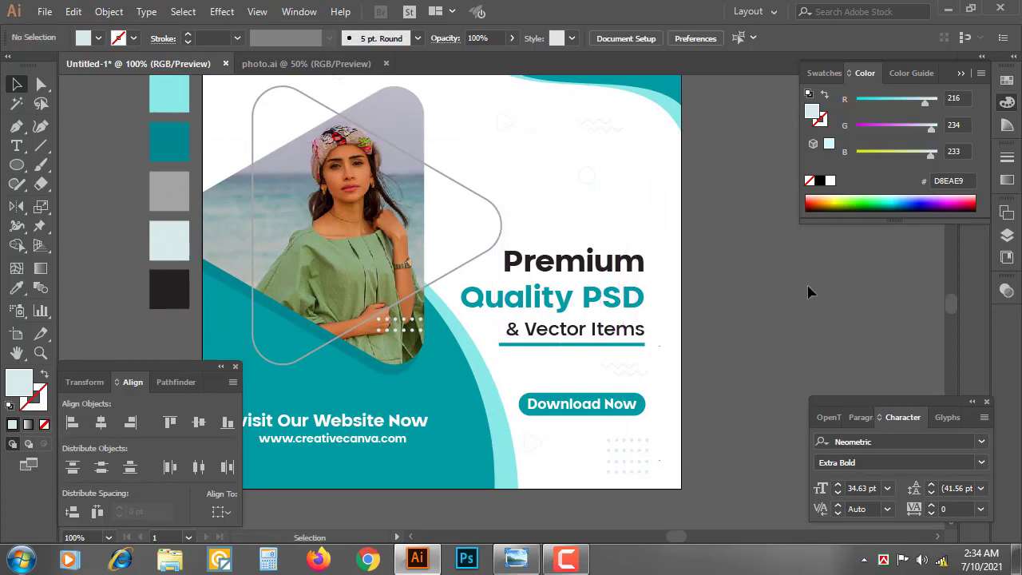
Examine the whole post layout at 50% and then at 100%, checking the placement of the accents, text and photo
key(ctrl+minus)
key(ctrl+minus)
click(531, 246)
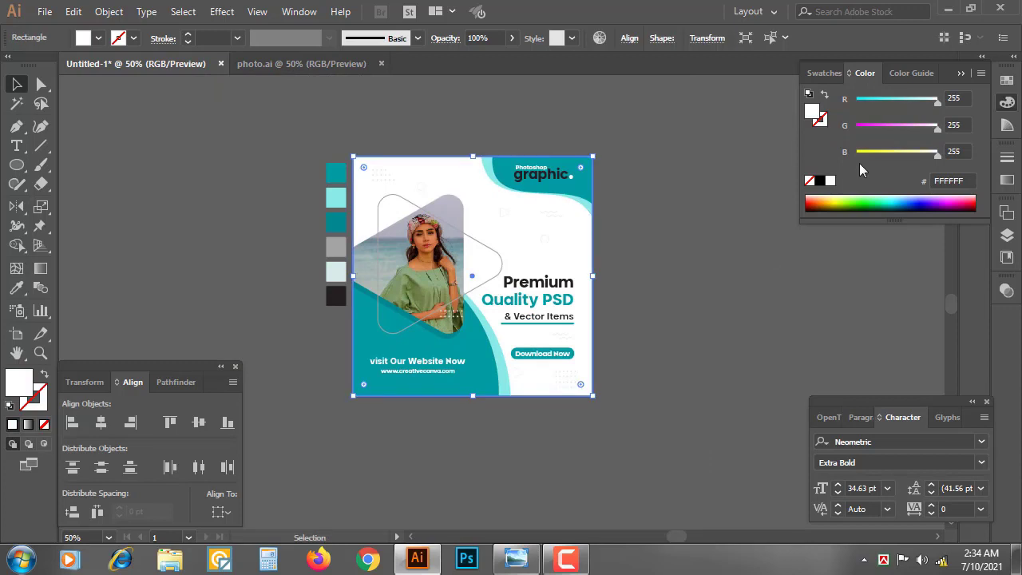
click(743, 319)
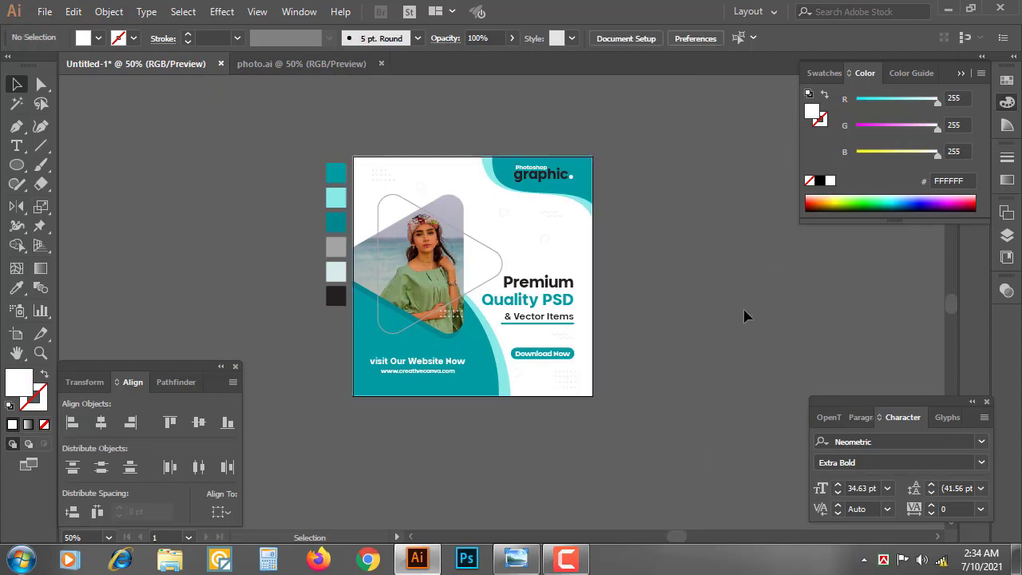
click(554, 218)
click(44, 91)
click(772, 345)
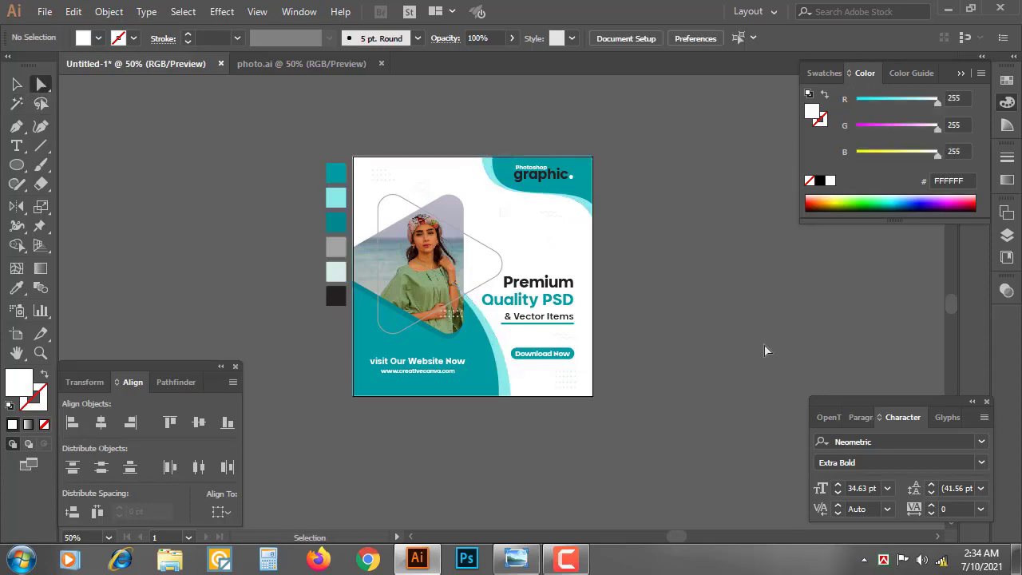
key(ctrl+plus)
key(ctrl+plus)
scroll(764, 344, up, 3)
click(17, 84)
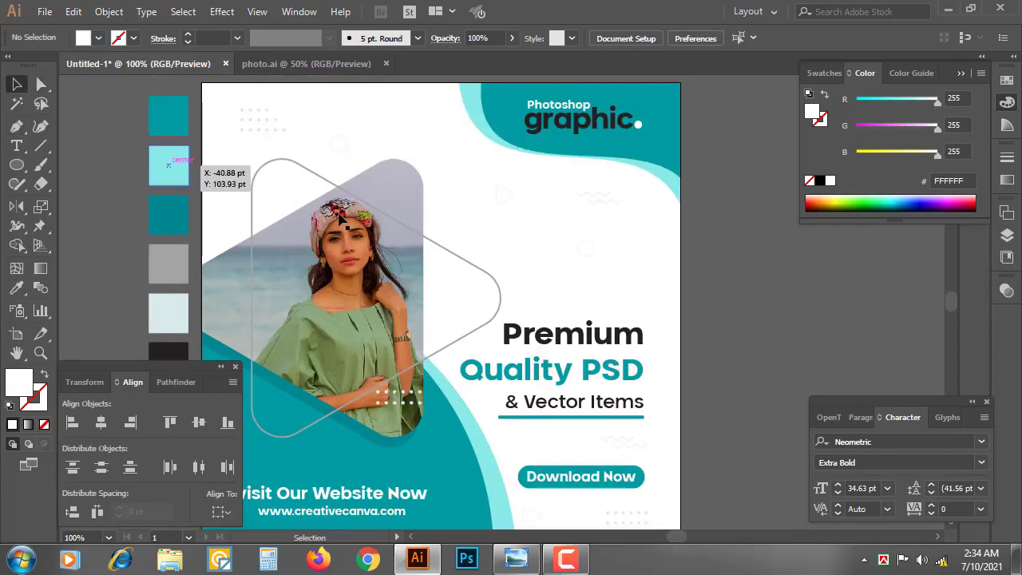
drag(736, 335, 743, 292)
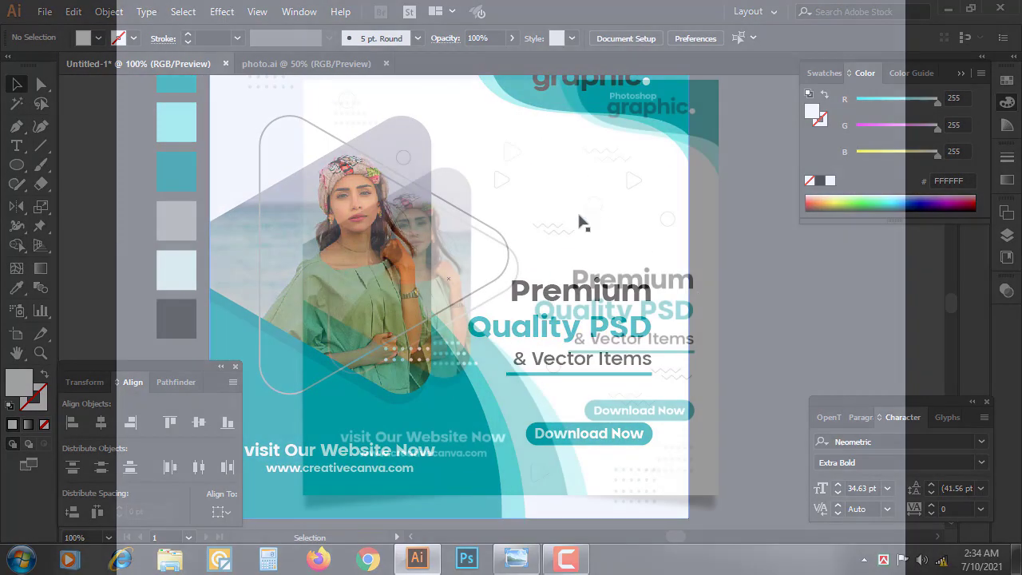